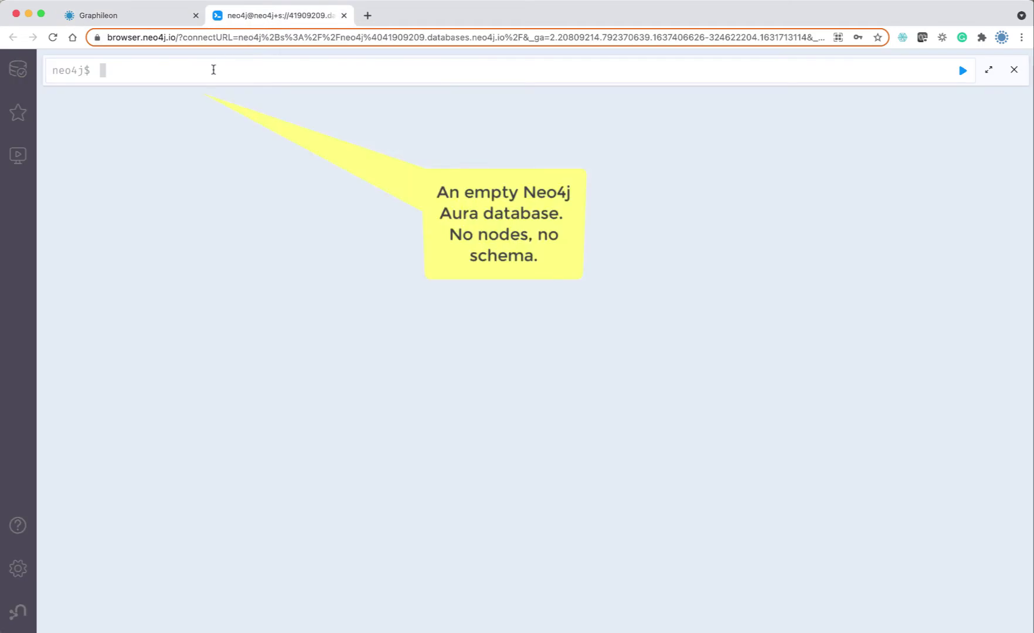
# - Confirm the database is empty with :schema and 'match (n) return n', then bring up Graphileon and the test002 spreadsheet
pyautogui.write(':schema')
pyautogui.press('Return')
pyautogui.write('match (n) return n')
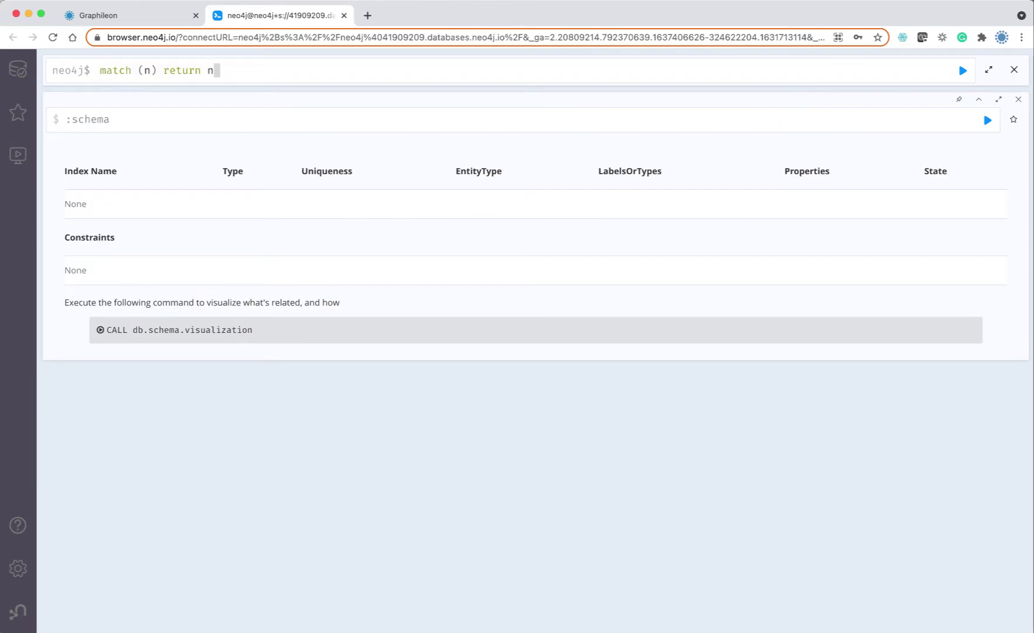
pyautogui.press('Return')
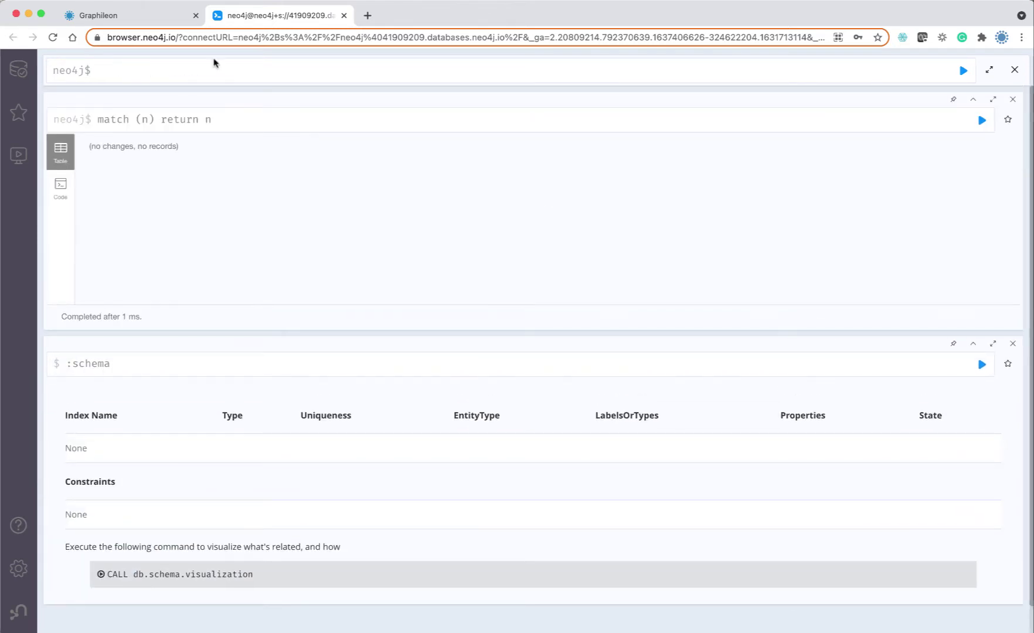
pyautogui.click(166, 17)
pyautogui.press('super+Tab')
pyautogui.moveTo(673, 119); pyautogui.dragTo(660, 136)
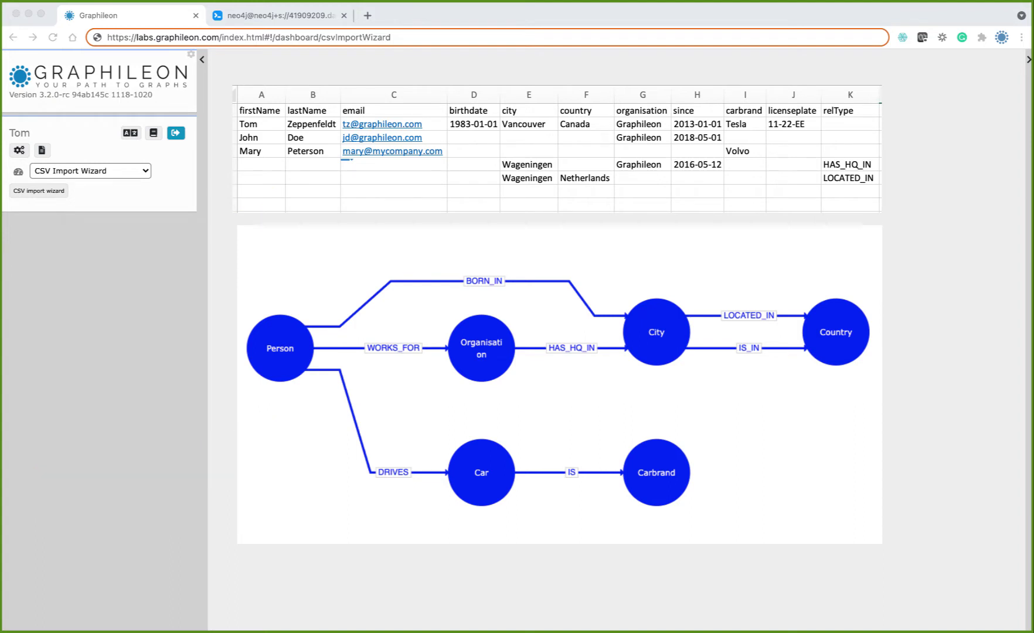
pyautogui.click(53, 192)
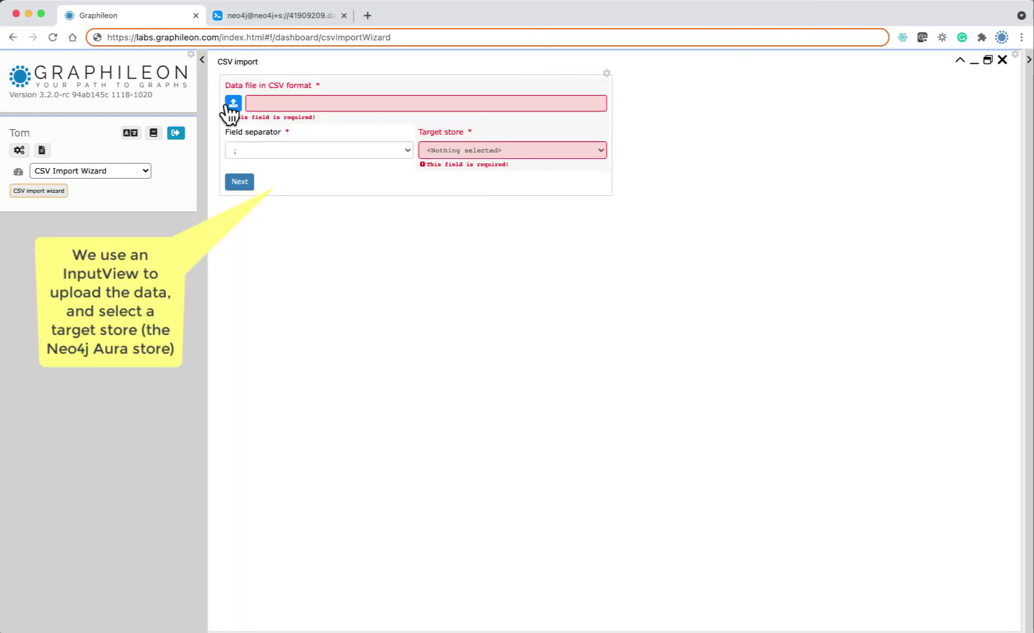
# - Load test002.csv from Downloads as the data file and choose aura2 as the target store
pyautogui.click(233, 103)
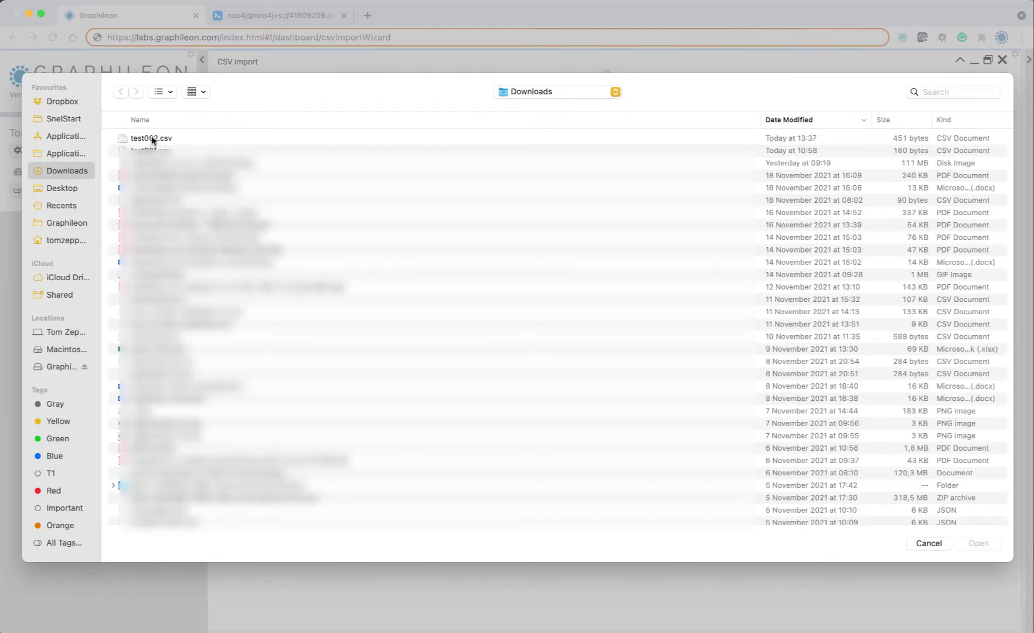
pyautogui.click(153, 139)
pyautogui.doubleClick(153, 139)
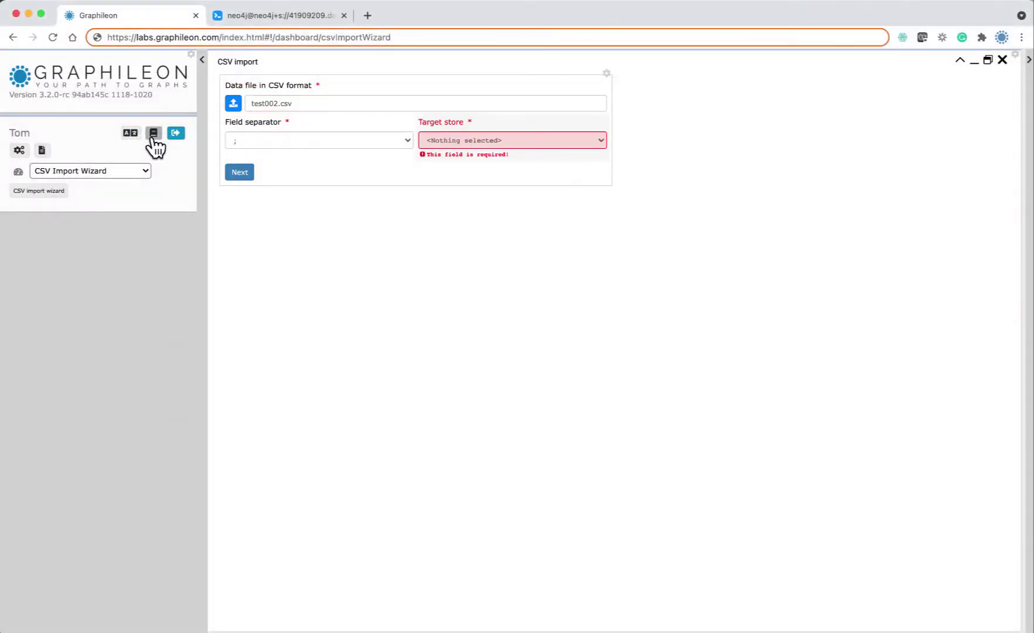
pyautogui.click(455, 140)
pyautogui.click(446, 214)
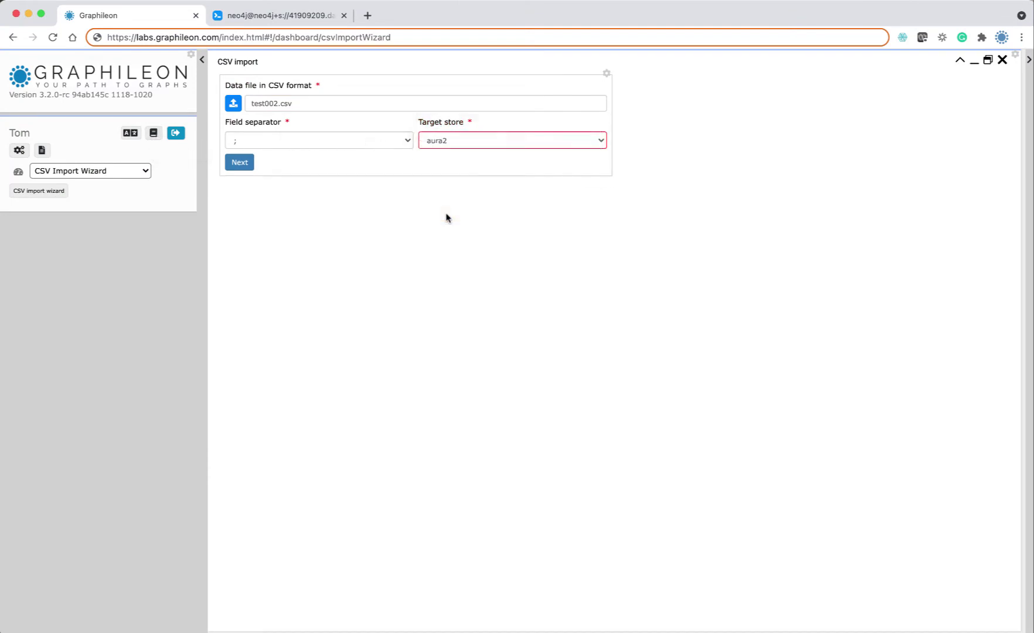
# - Change the birthdate and since columns from string to the date datatype
pyautogui.click(239, 164)
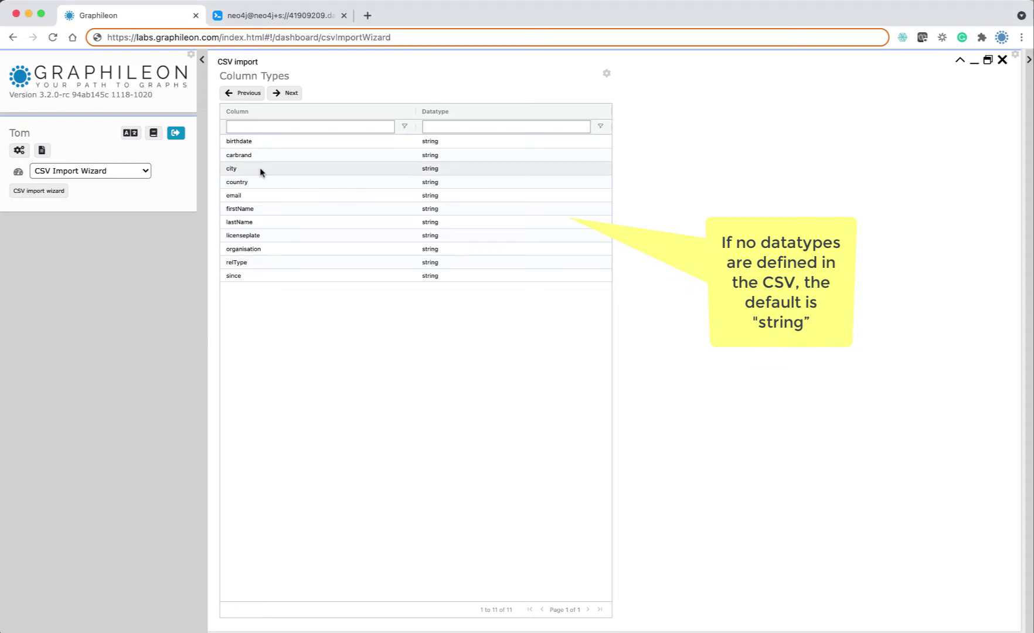
pyautogui.click(561, 142)
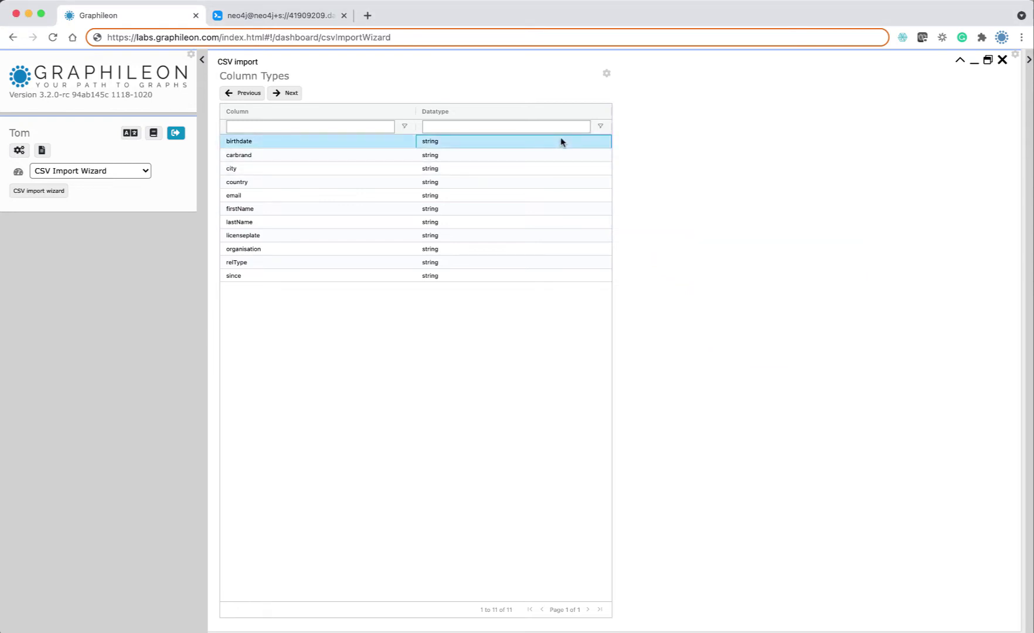
pyautogui.doubleClick(560, 142)
pyautogui.click(561, 142)
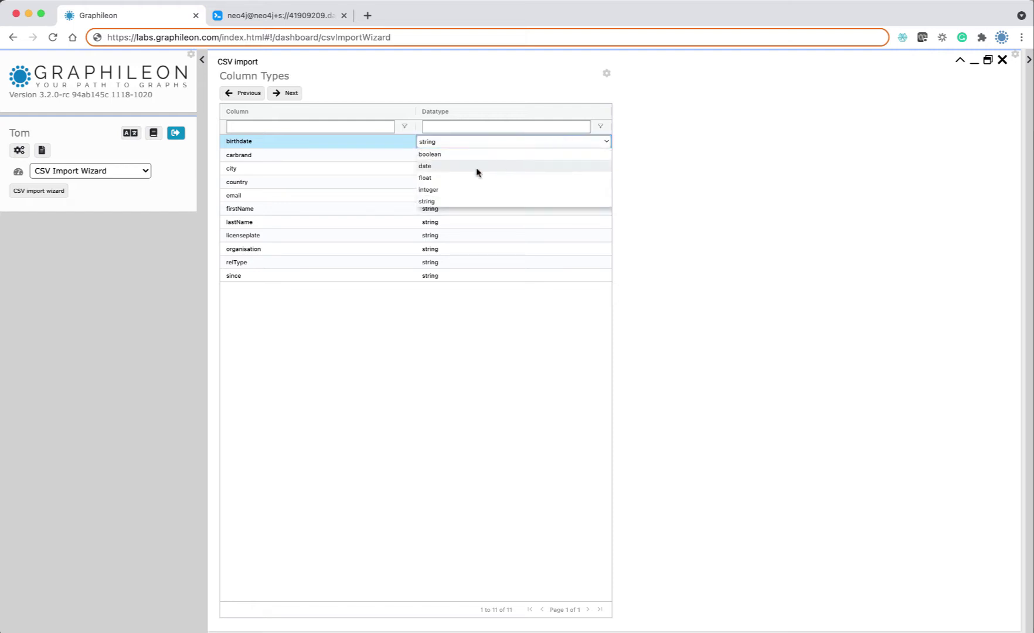
pyautogui.click(427, 167)
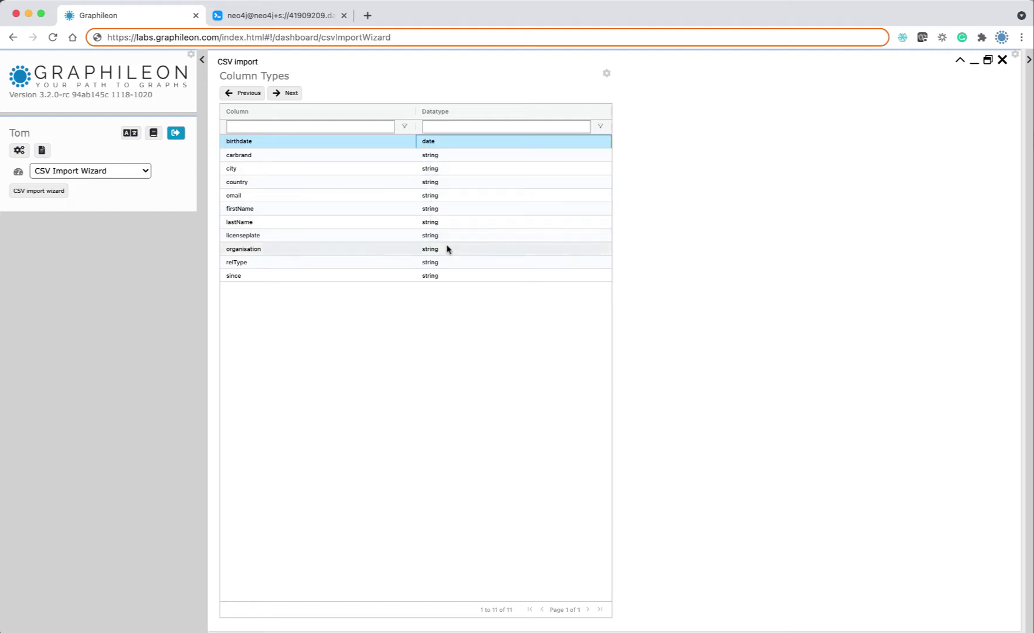
pyautogui.click(490, 278)
pyautogui.doubleClick(490, 278)
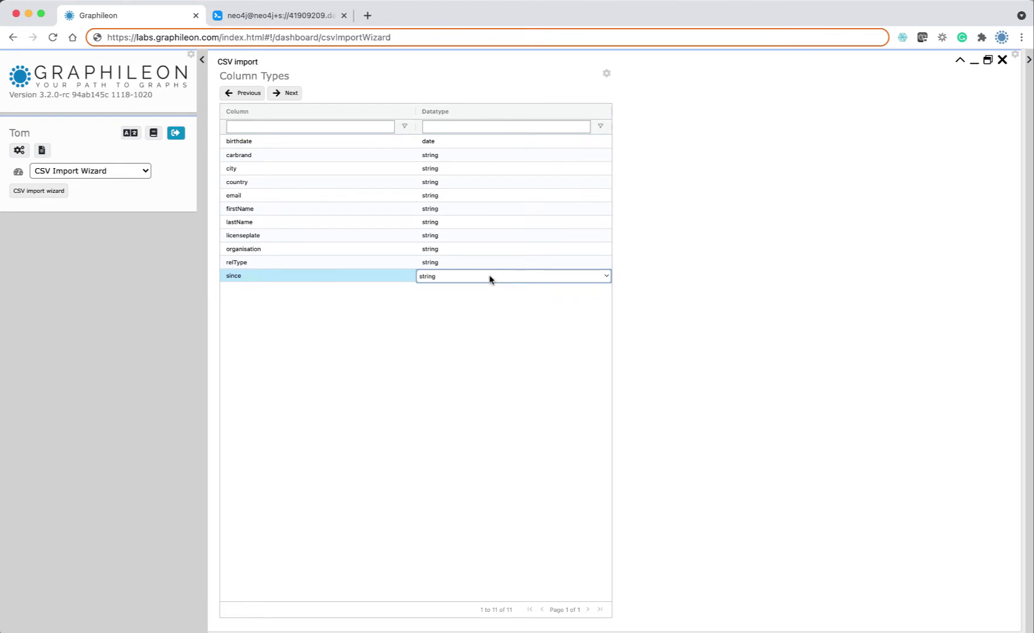
pyautogui.click(490, 277)
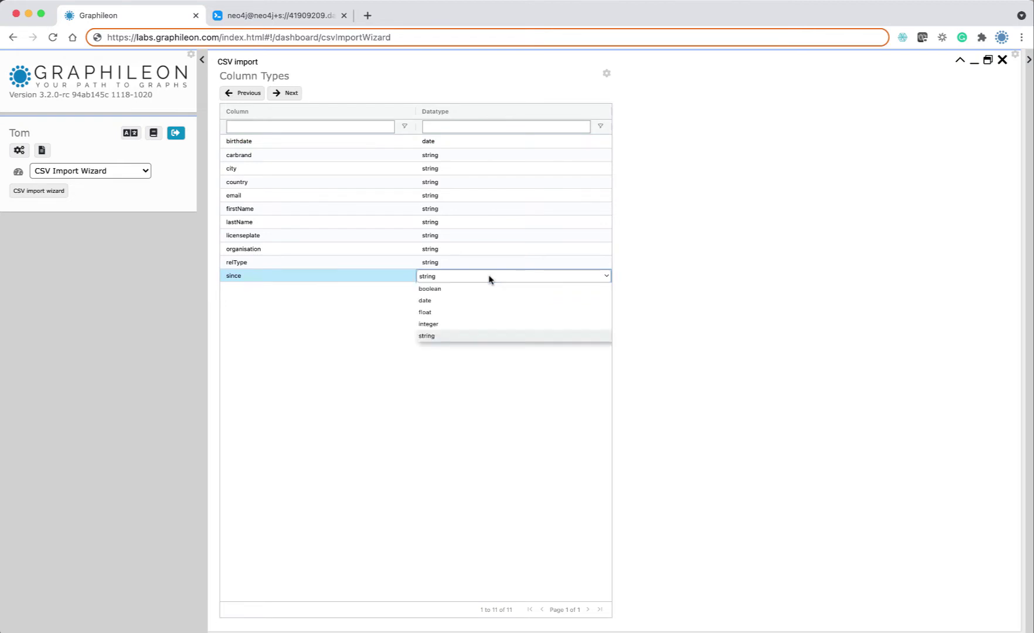
pyautogui.click(447, 301)
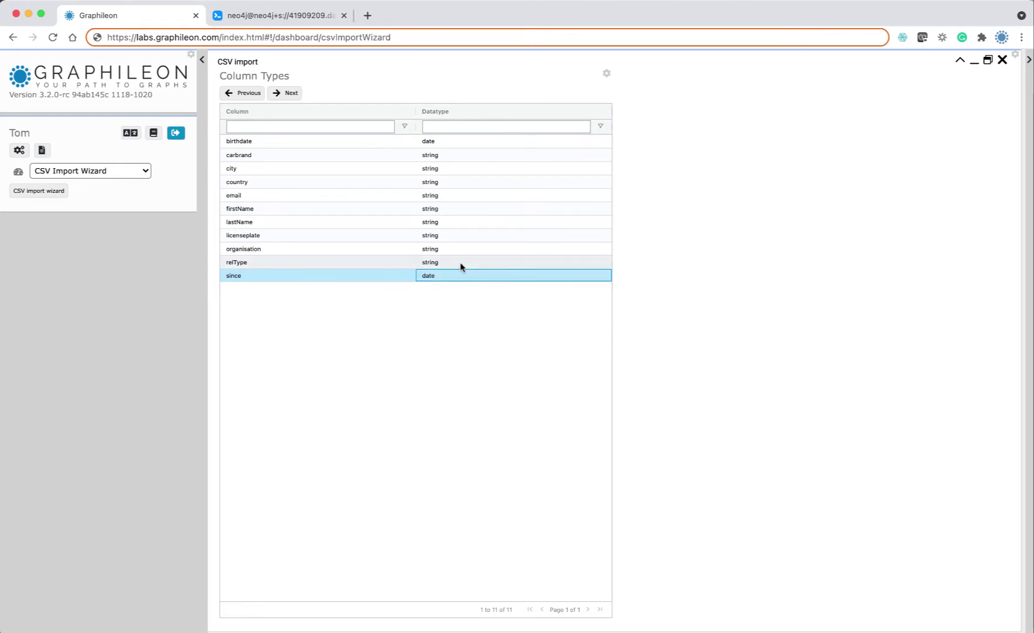
# - Add the Person, Car and Organisation entity types
pyautogui.click(287, 95)
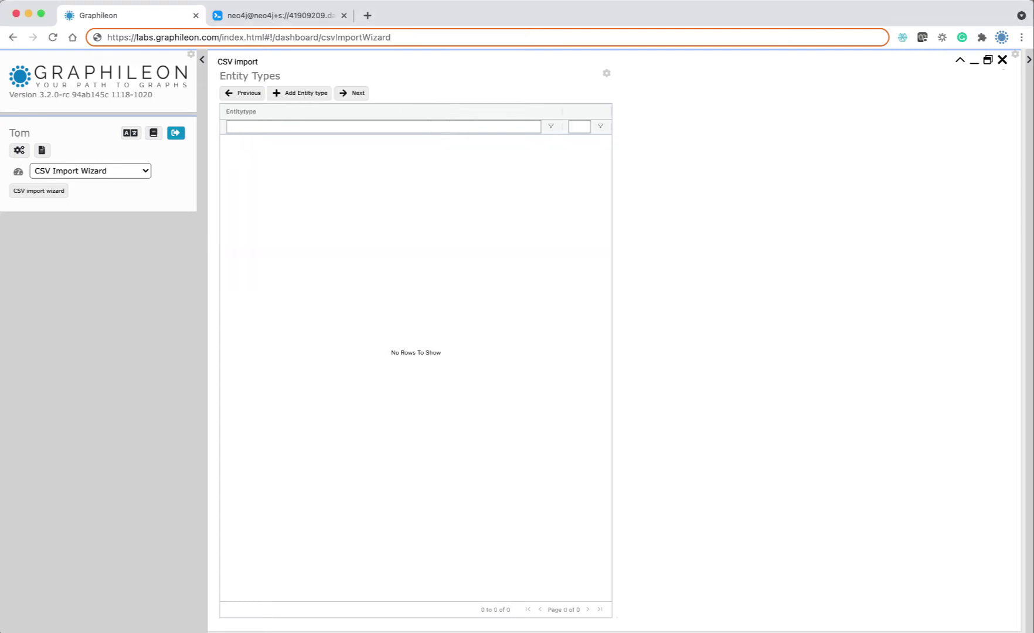
pyautogui.click(304, 95)
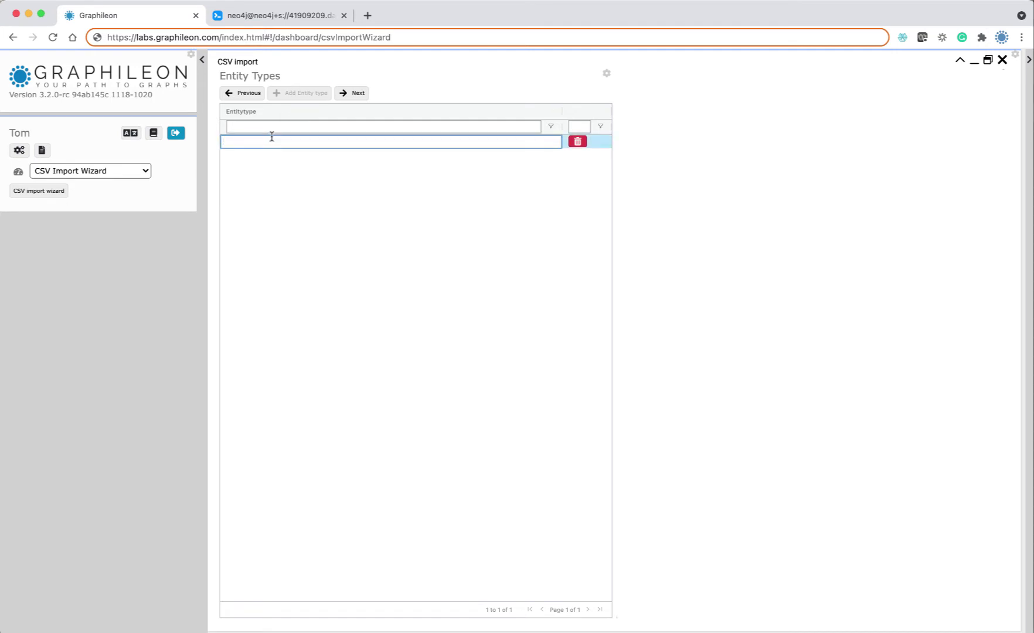
pyautogui.write('Person')
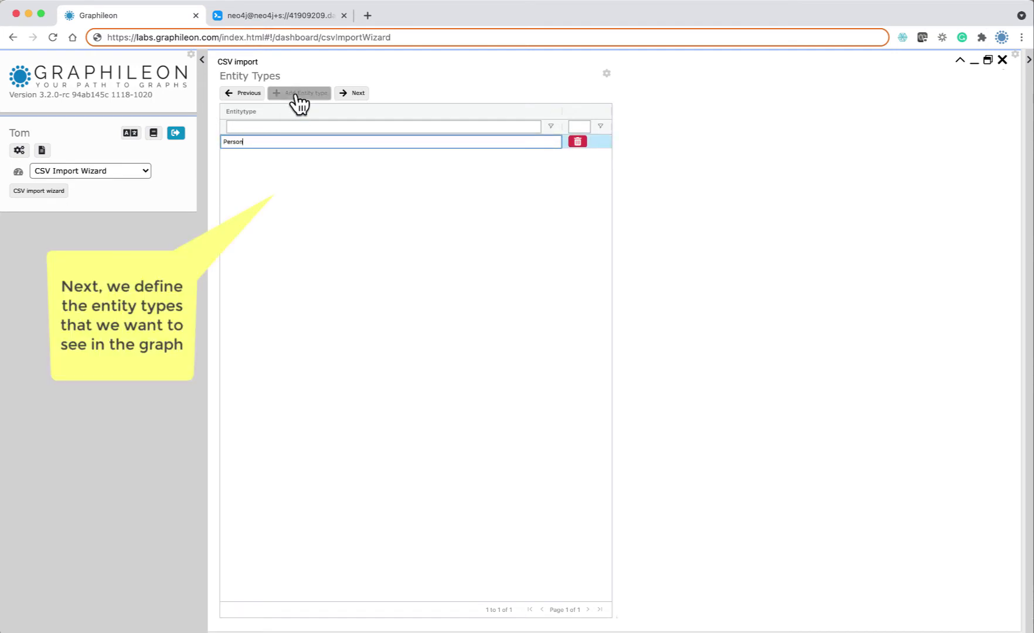
pyautogui.press('Return')
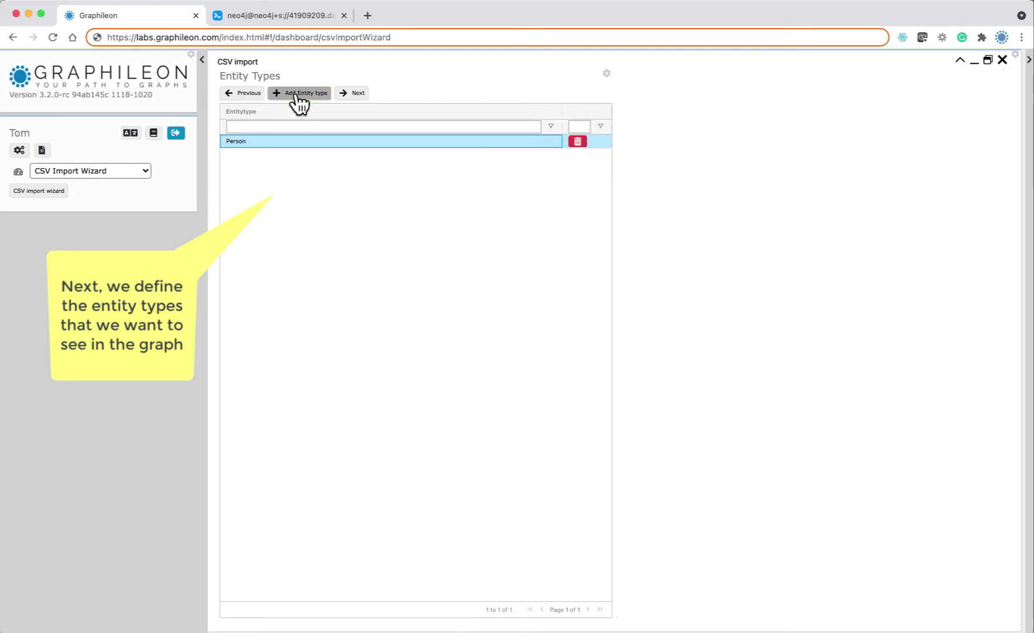
pyautogui.click(300, 93)
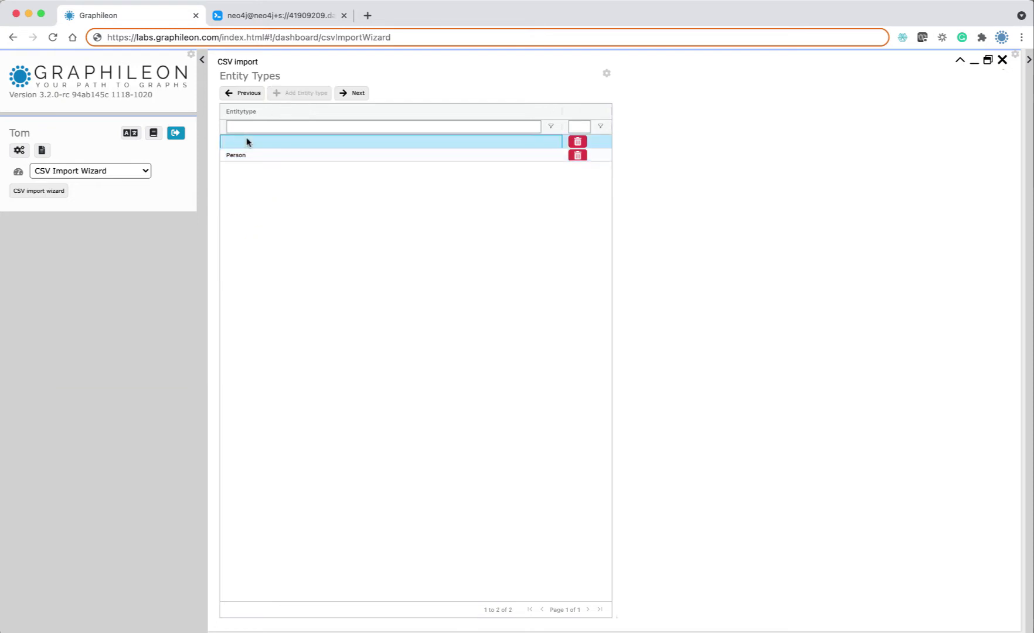
pyautogui.write('Car')
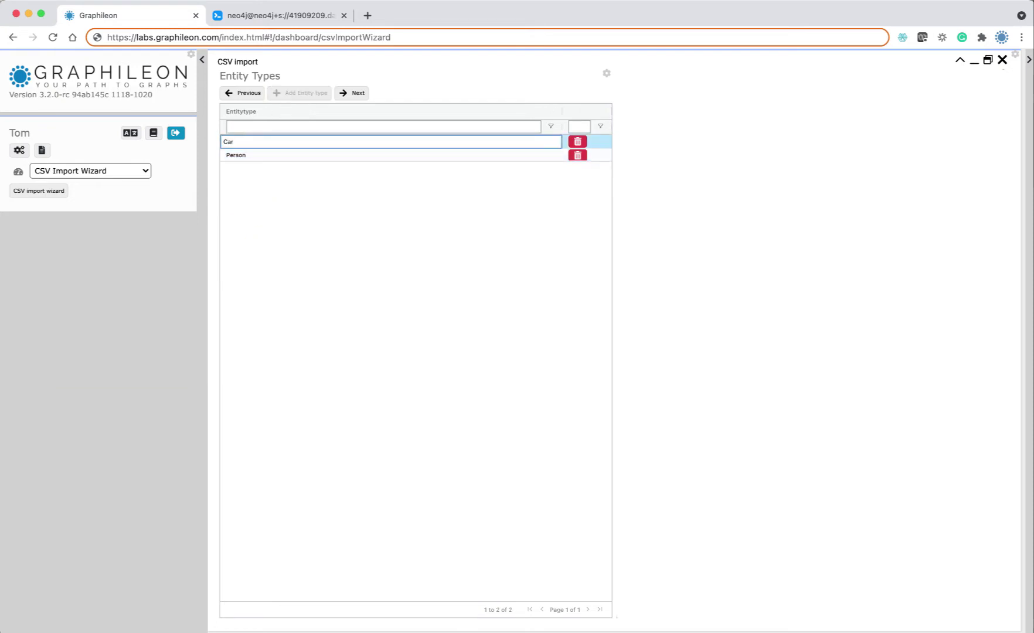
pyautogui.press('Return')
pyautogui.click(304, 94)
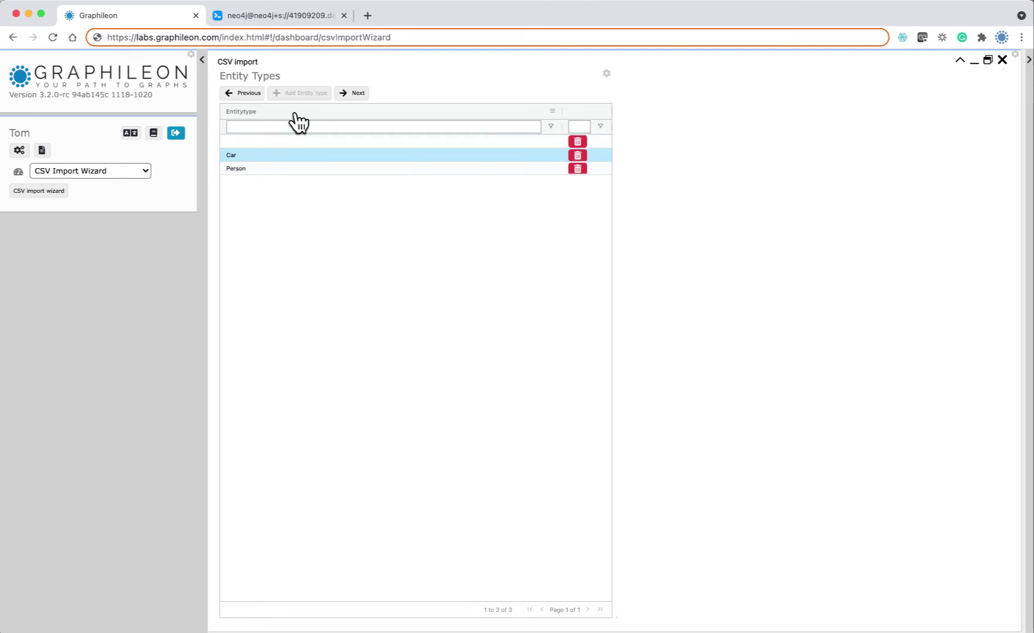
pyautogui.click(271, 143)
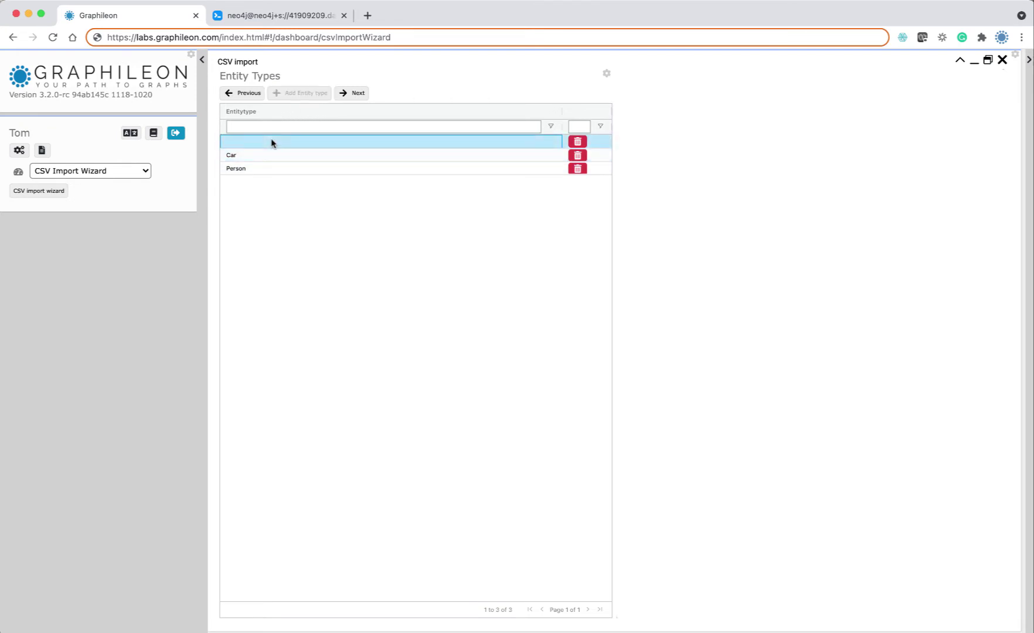
pyautogui.write('Organisa')
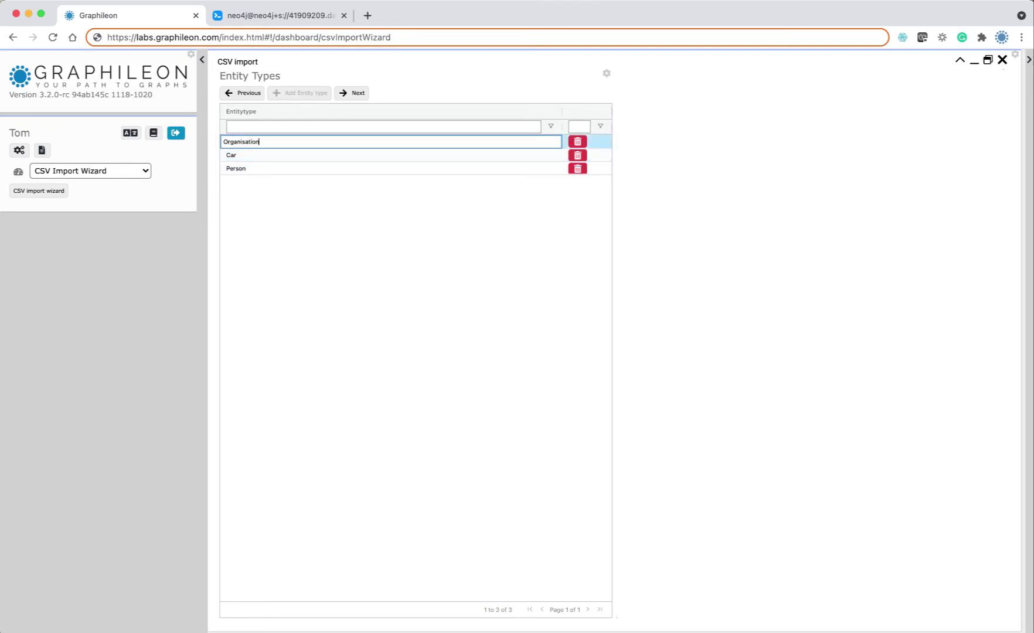
pyautogui.write('tion')
pyautogui.press('Return')
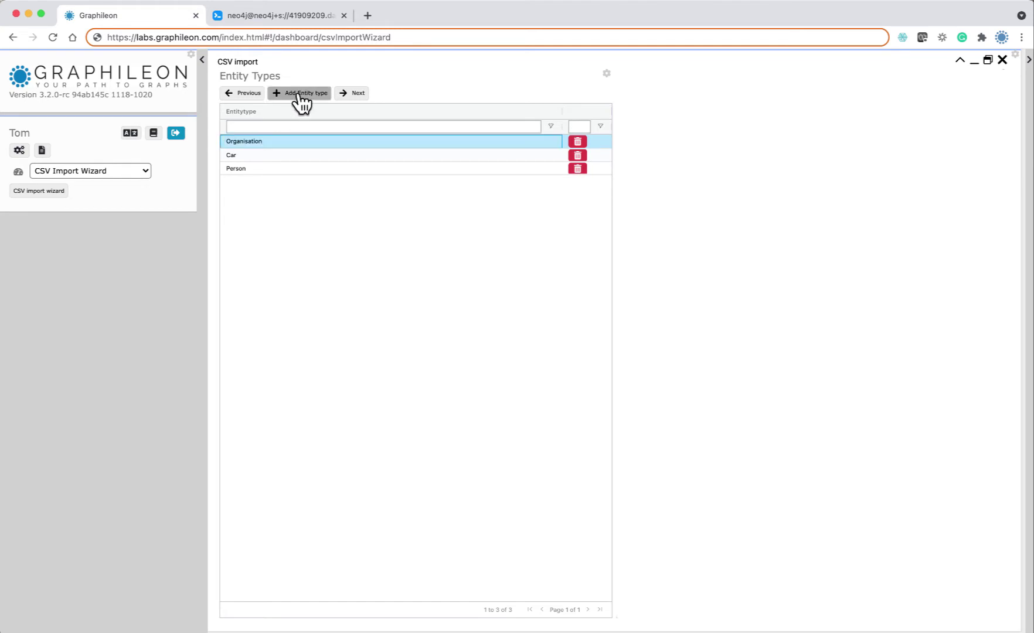
# - Add the City, Country and Carbrand entity types, correcting 'country' to 'Country'
pyautogui.click(302, 101)
pyautogui.click(265, 141)
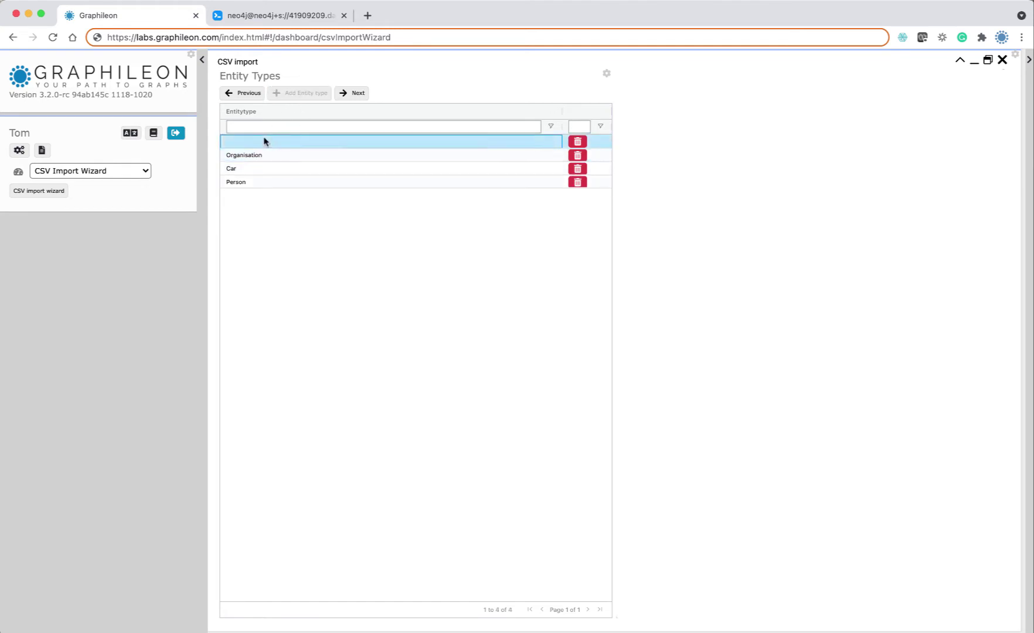
pyautogui.write('Cit')
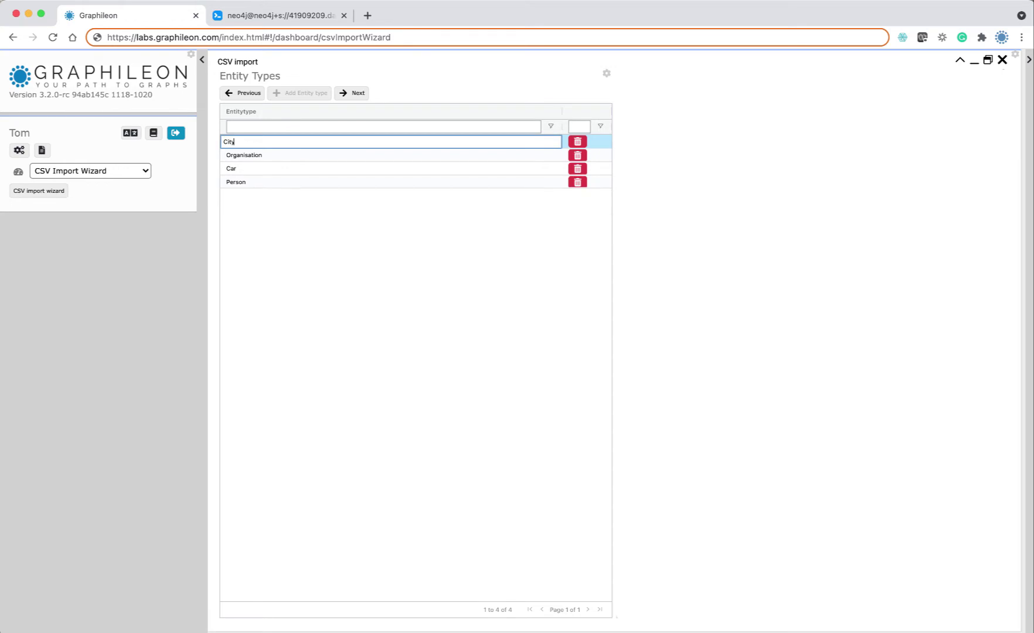
pyautogui.write('y')
pyautogui.press('Return')
pyautogui.click(303, 101)
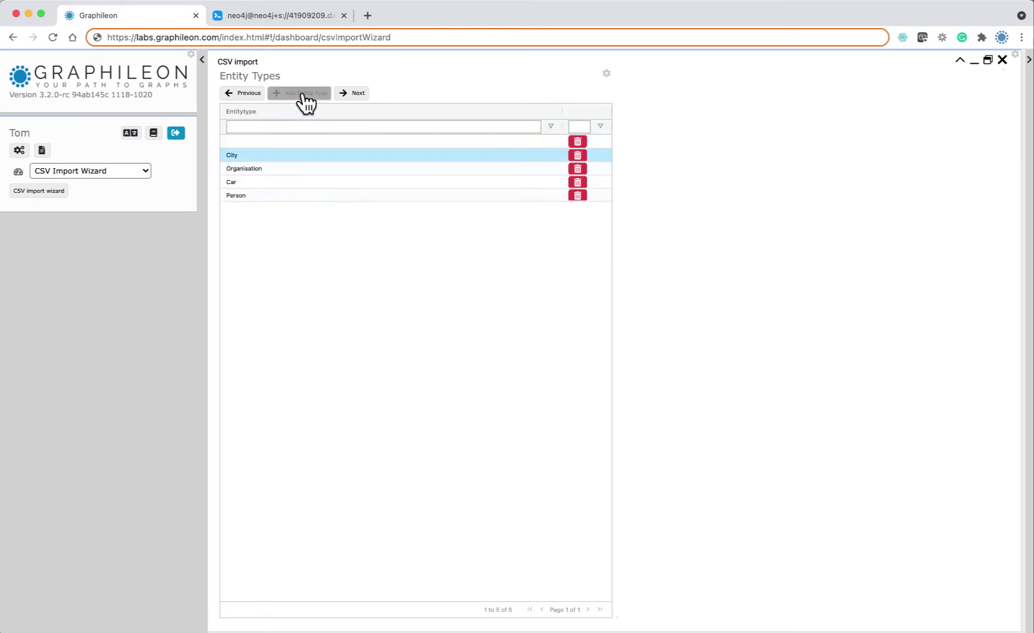
pyautogui.click(268, 141)
pyautogui.write('c')
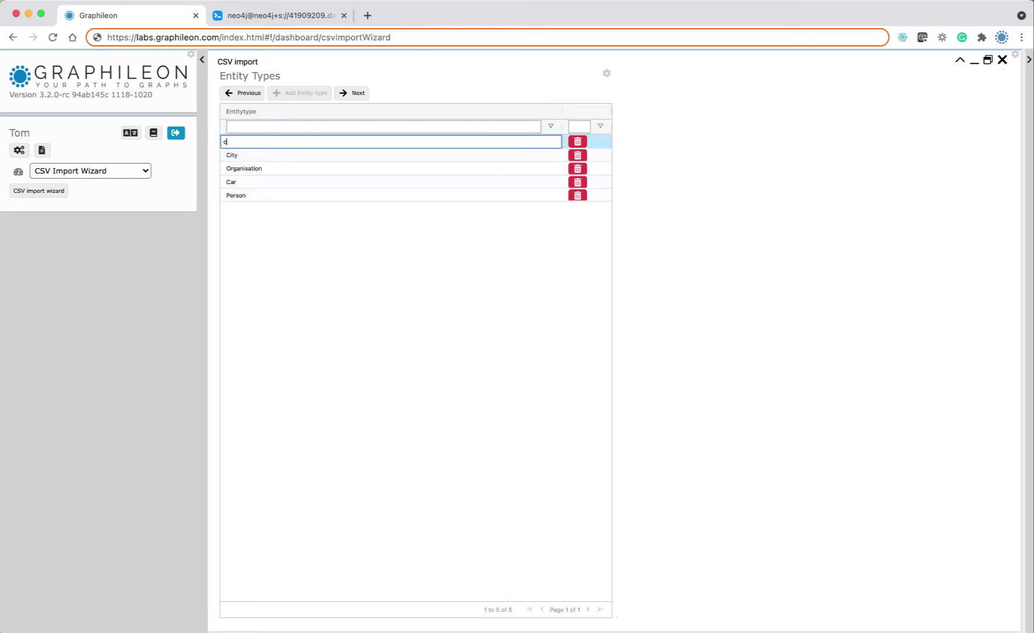
pyautogui.write('ountry')
pyautogui.moveTo(270, 140); pyautogui.dragTo(212, 141)
pyautogui.write('Country')
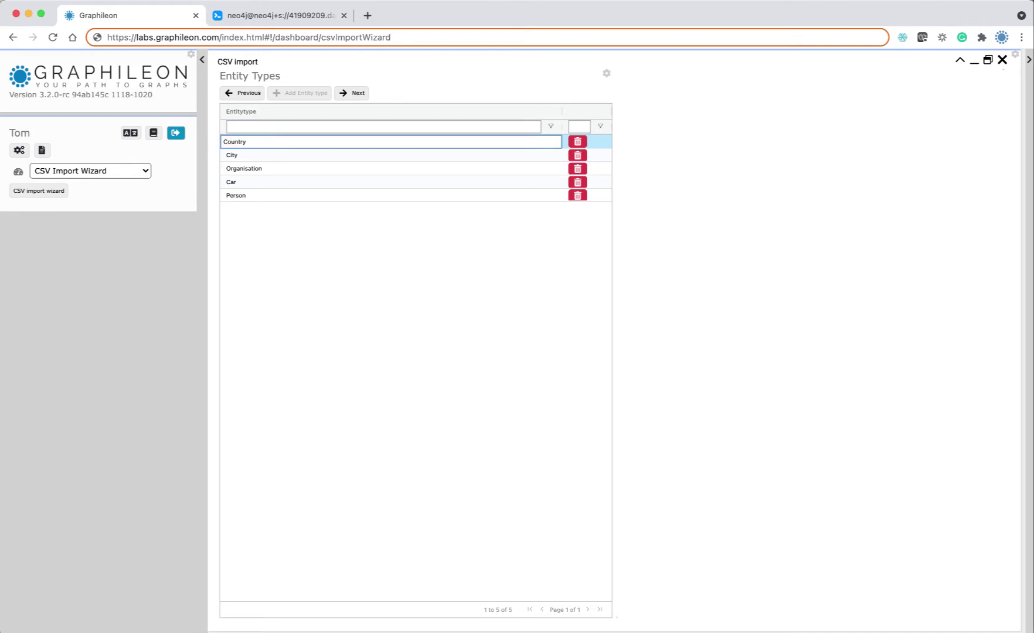
pyautogui.press('Return')
pyautogui.click(311, 96)
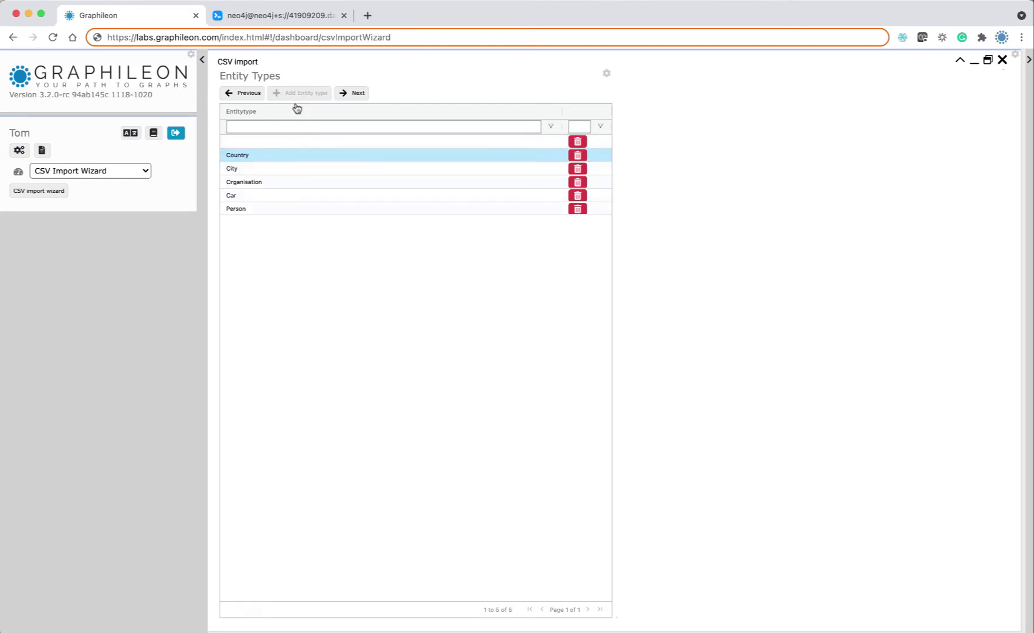
pyautogui.click(256, 143)
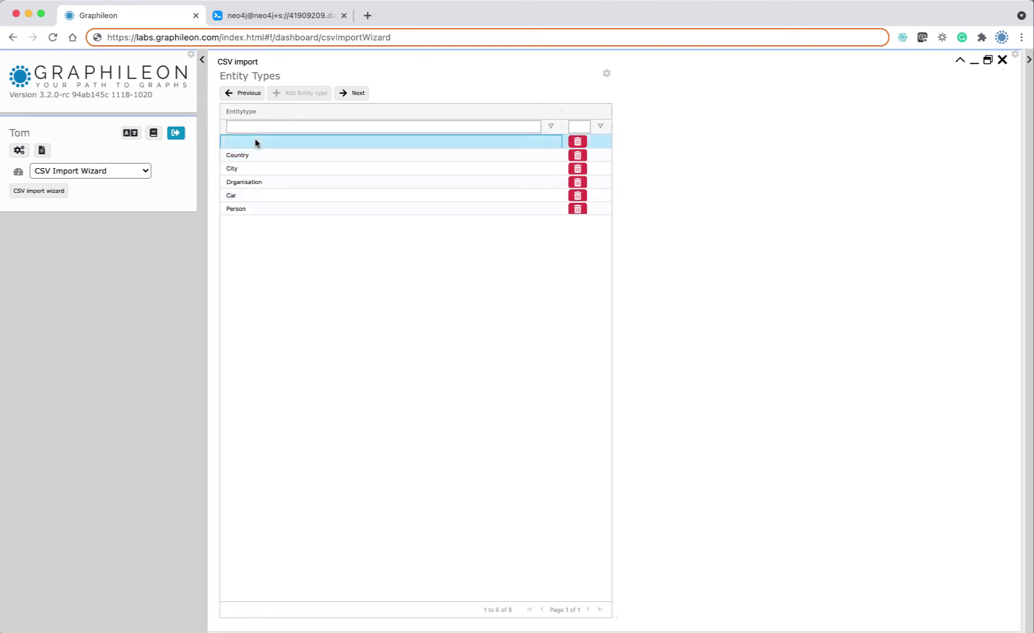
pyautogui.write('Carbrand')
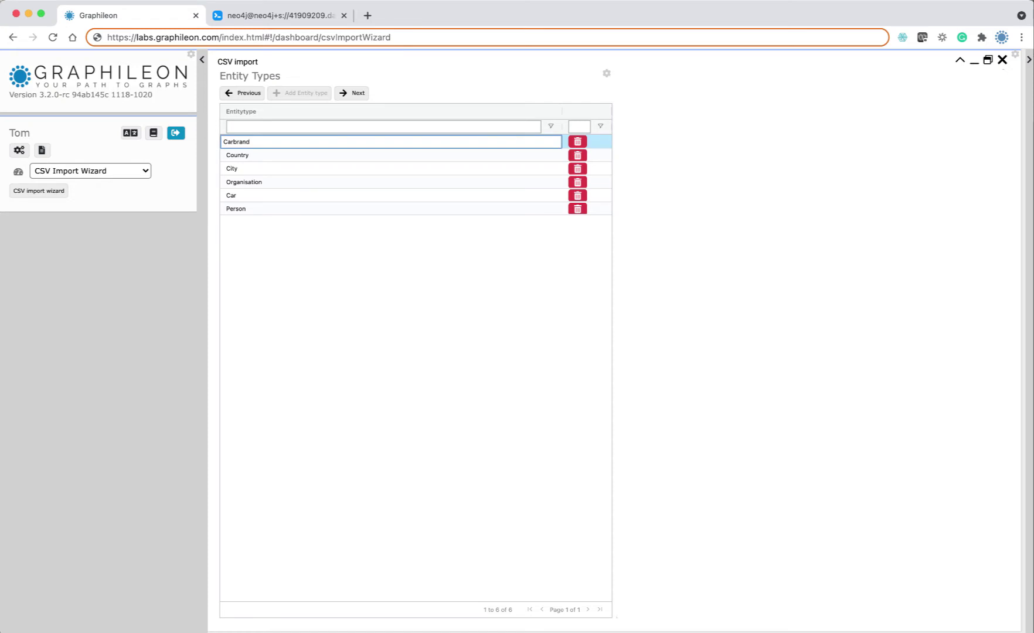
pyautogui.press('Return')
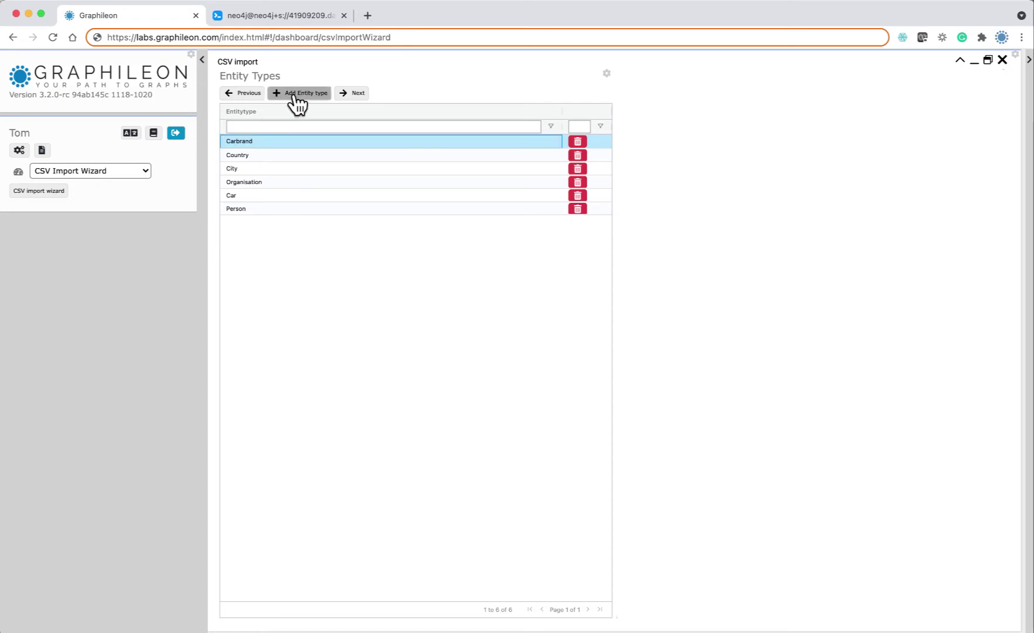
# - Give Person an email property mapped to the email column and marked as ID
pyautogui.click(280, 211)
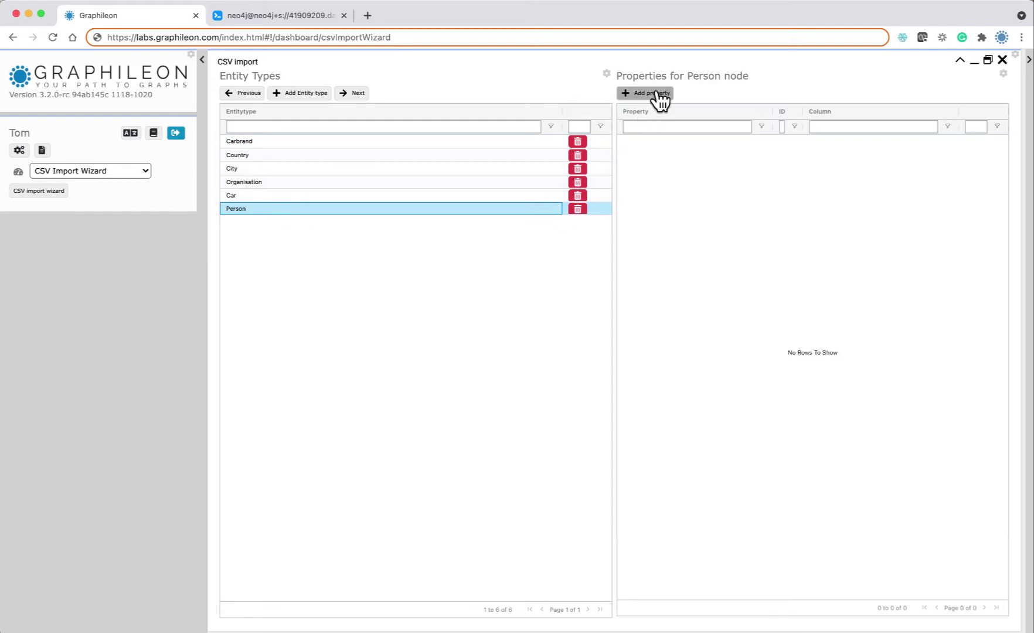
pyautogui.click(648, 93)
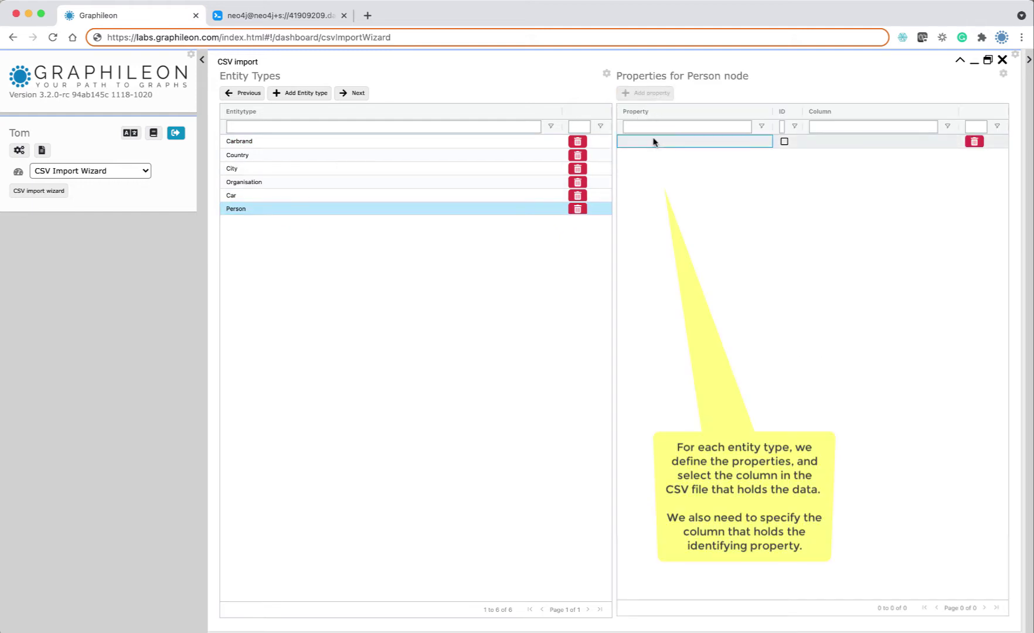
pyautogui.click(653, 142)
pyautogui.click(653, 142)
pyautogui.write('emailk')
pyautogui.press('Tab')
pyautogui.hotkey('alt', 'Down')
pyautogui.press('Down')
pyautogui.press('Down')
pyautogui.press('Return')
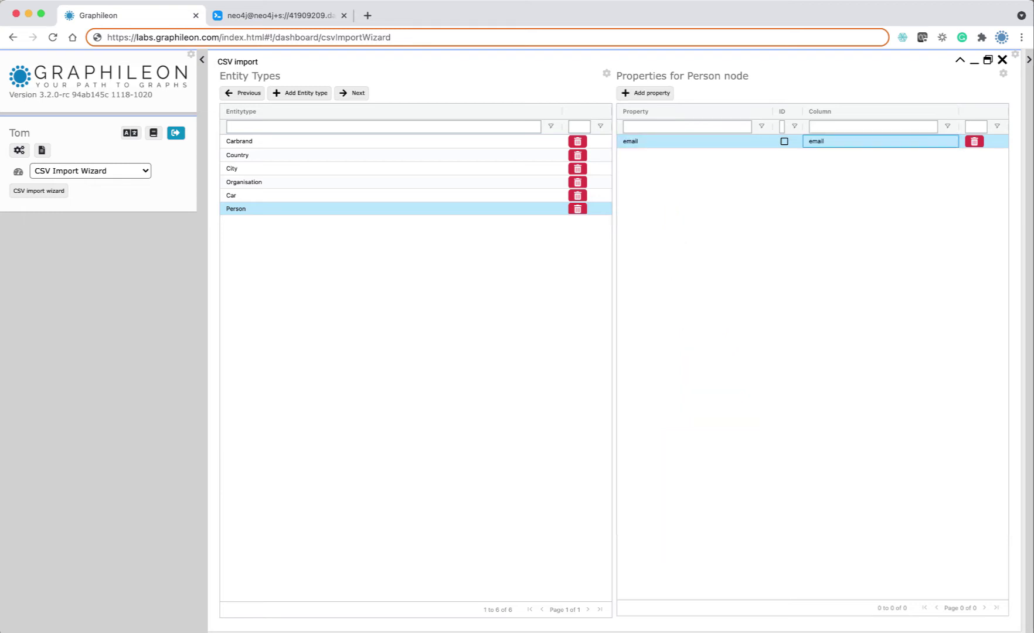
pyautogui.click(784, 142)
# - Add Person properties firstname and lastname, mapped to the firstName and lastName columns
pyautogui.click(647, 93)
pyautogui.click(658, 144)
pyautogui.write('firstname')
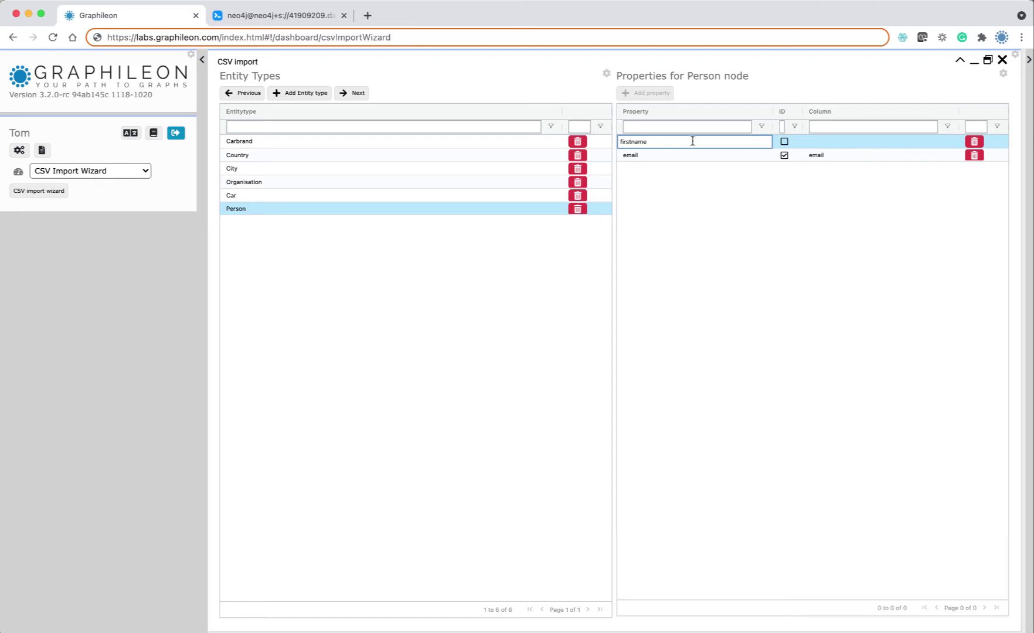
pyautogui.click(835, 142)
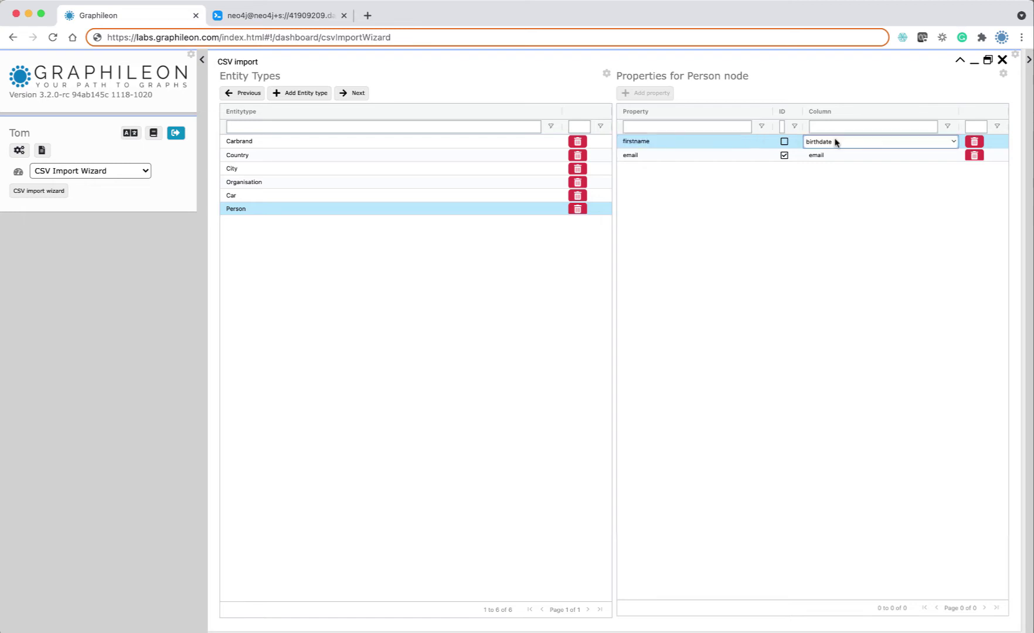
pyautogui.click(835, 141)
pyautogui.press('Down')
pyautogui.press('Down')
pyautogui.press('Down')
pyautogui.press('Down')
pyautogui.press('Down')
pyautogui.press('Return')
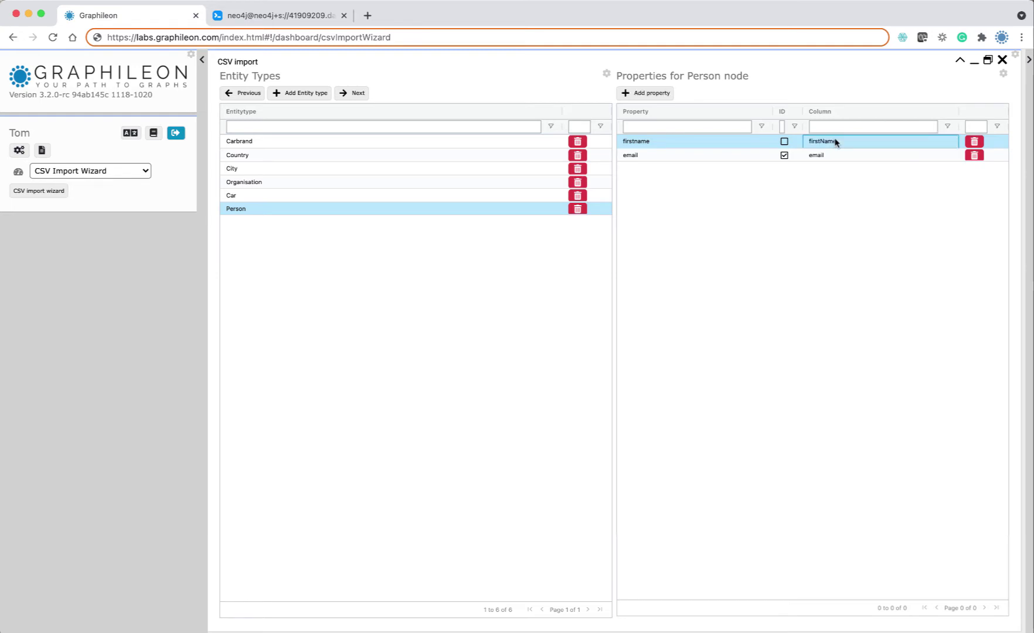
pyautogui.click(645, 96)
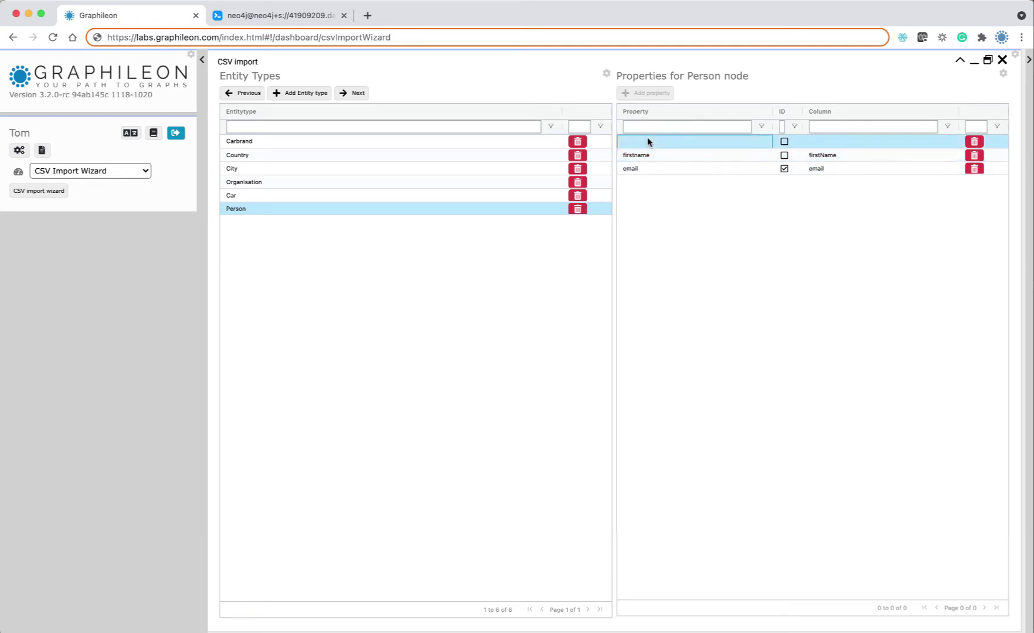
pyautogui.write('lastname')
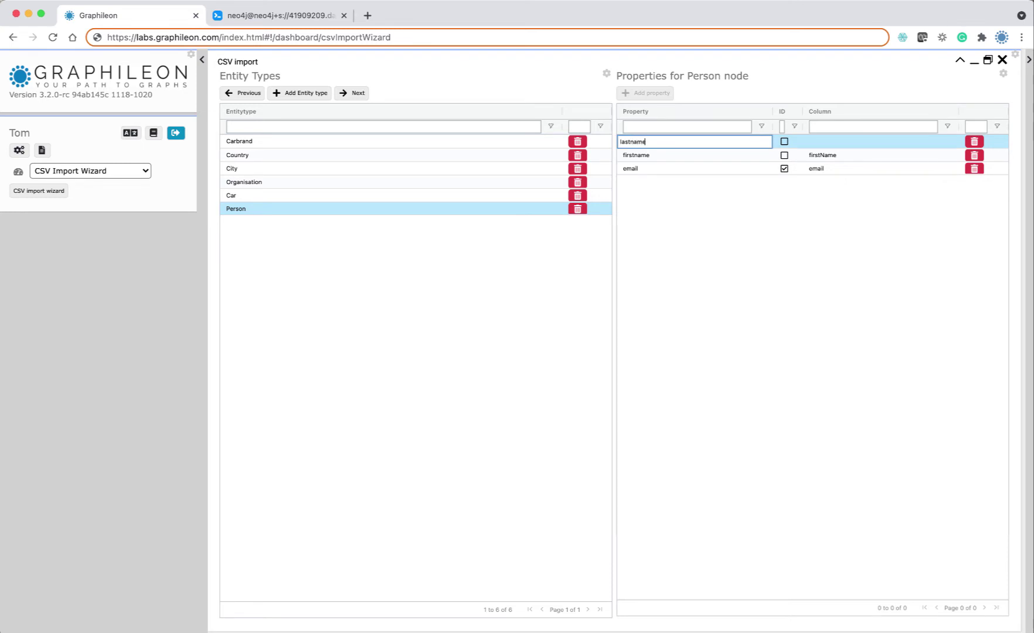
pyautogui.press('Tab')
pyautogui.press('Down')
pyautogui.press('Down')
pyautogui.press('Down')
pyautogui.press('Down')
pyautogui.press('Down')
pyautogui.press('Down')
pyautogui.press('Down')
pyautogui.press('Down')
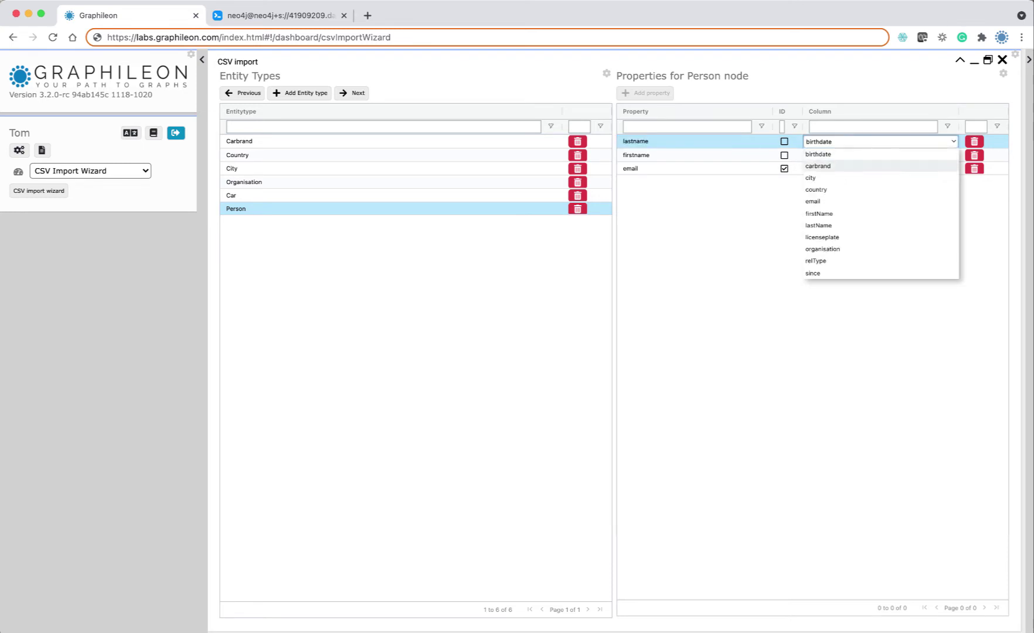
pyautogui.press('Return')
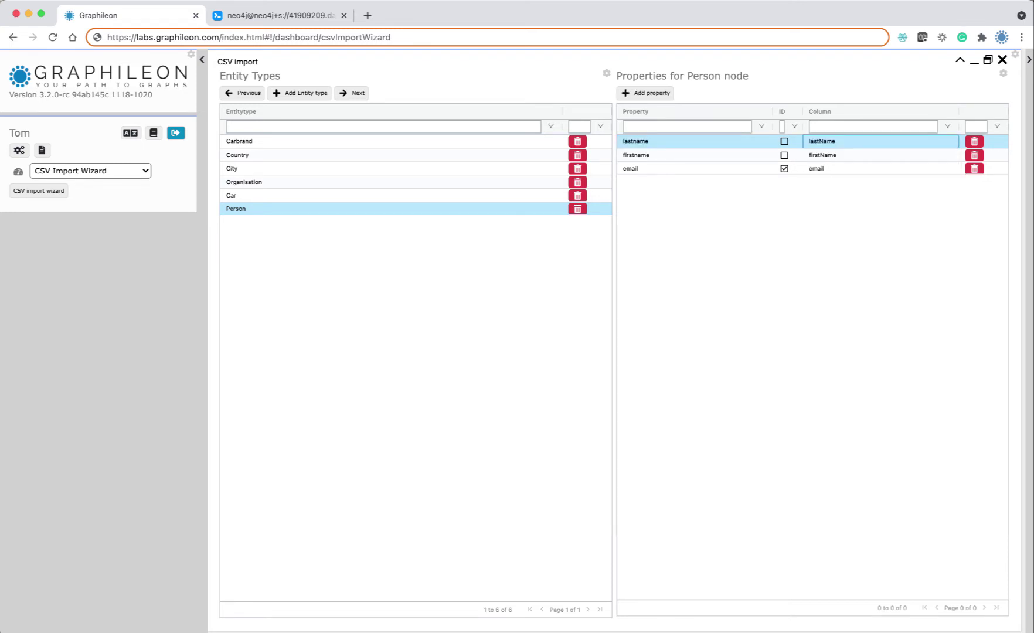
# - Add a dob property to Person and map it to its CSV column
pyautogui.click(645, 93)
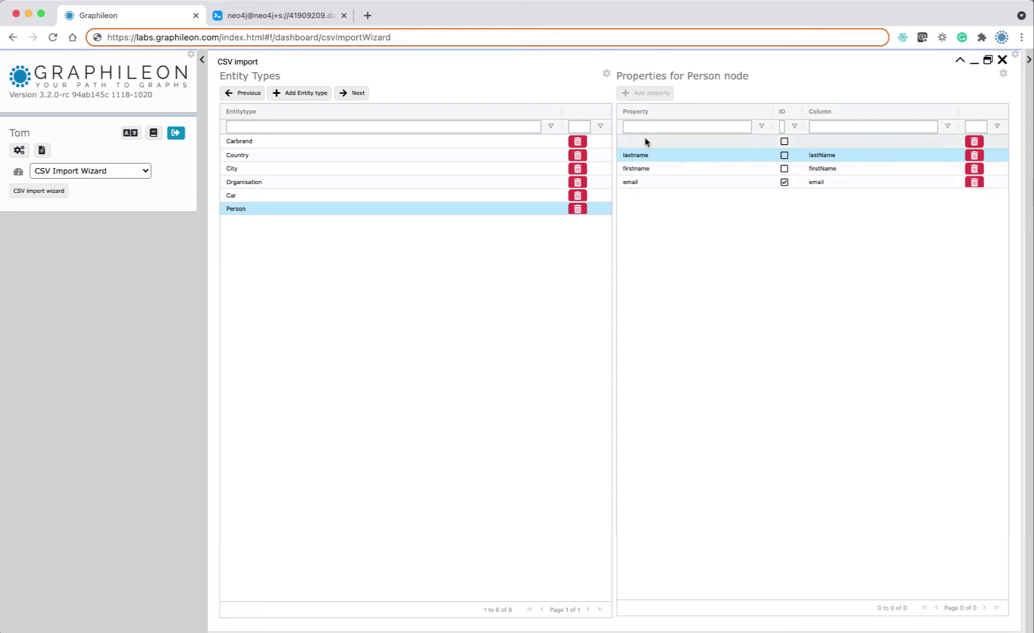
pyautogui.click(646, 142)
pyautogui.write('dob')
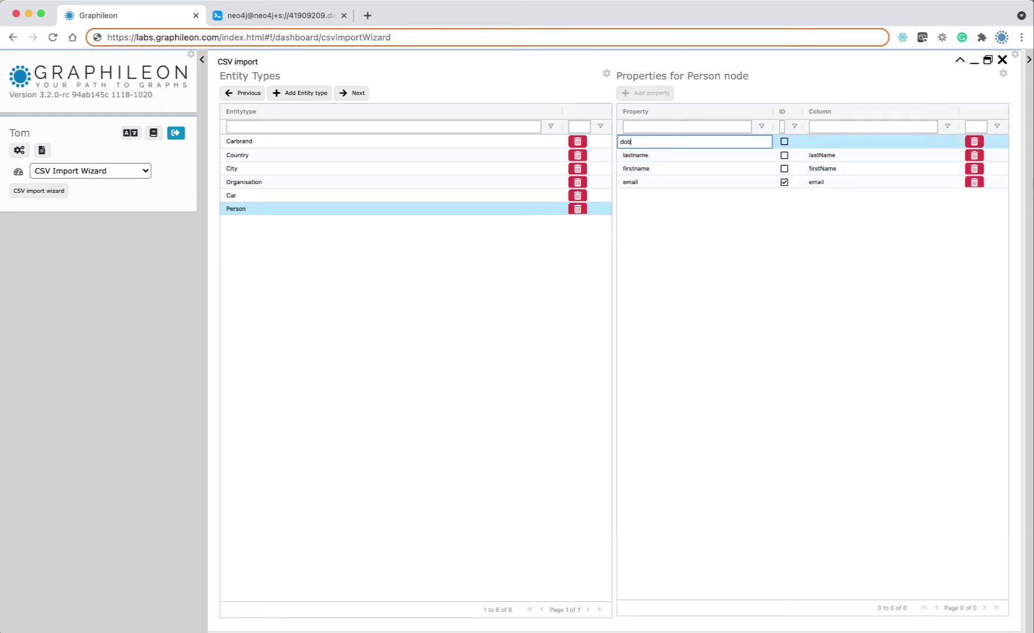
pyautogui.press('Tab')
pyautogui.press('space')
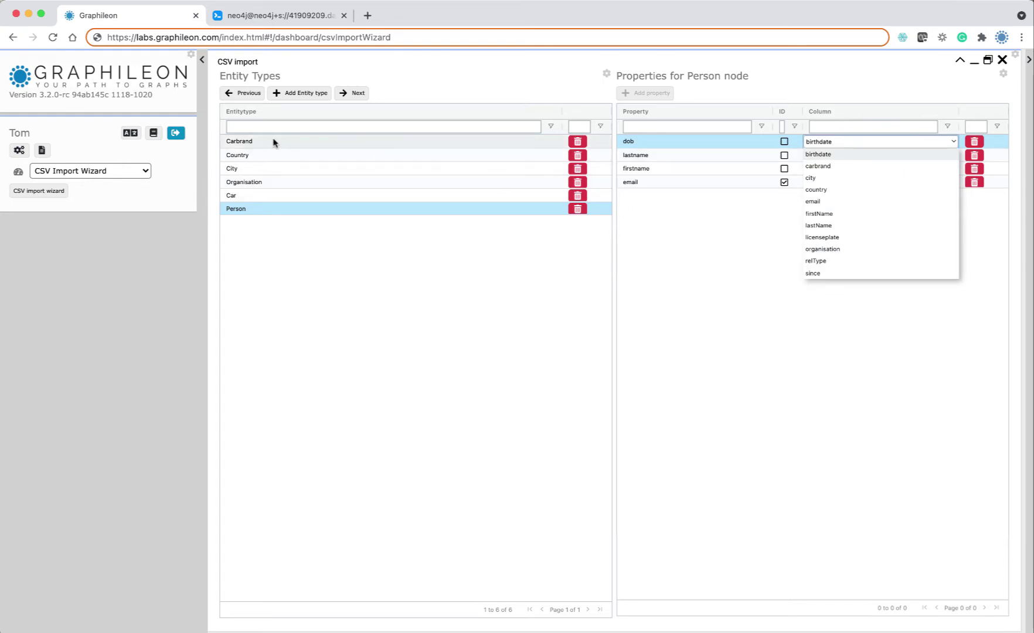
pyautogui.click(259, 196)
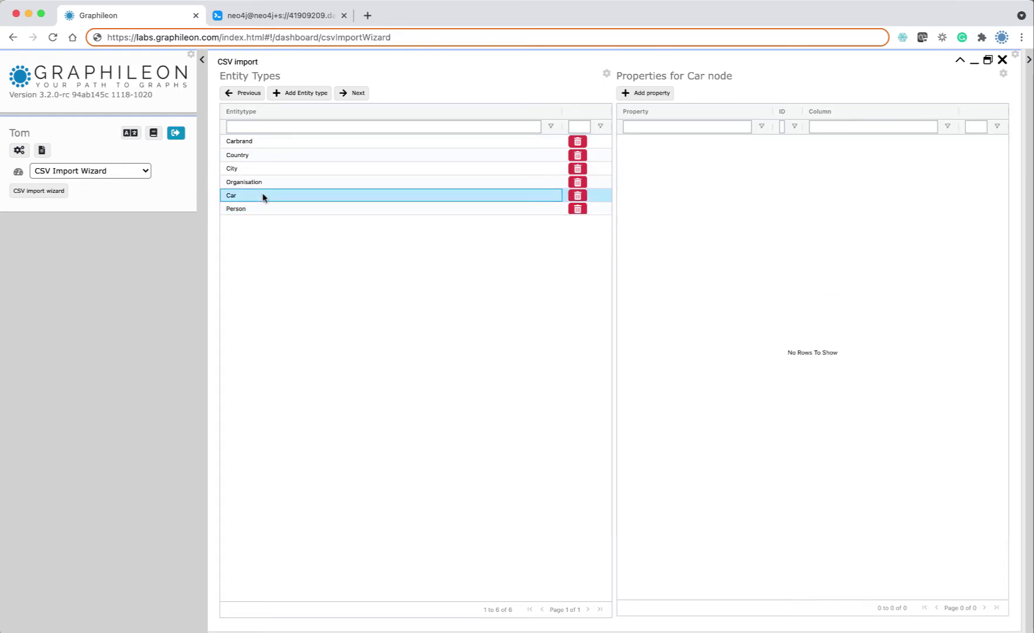
# - Give Car a licenseplate property mapped to the licenseplate column and marked as ID
pyautogui.click(653, 93)
pyautogui.doubleClick(653, 142)
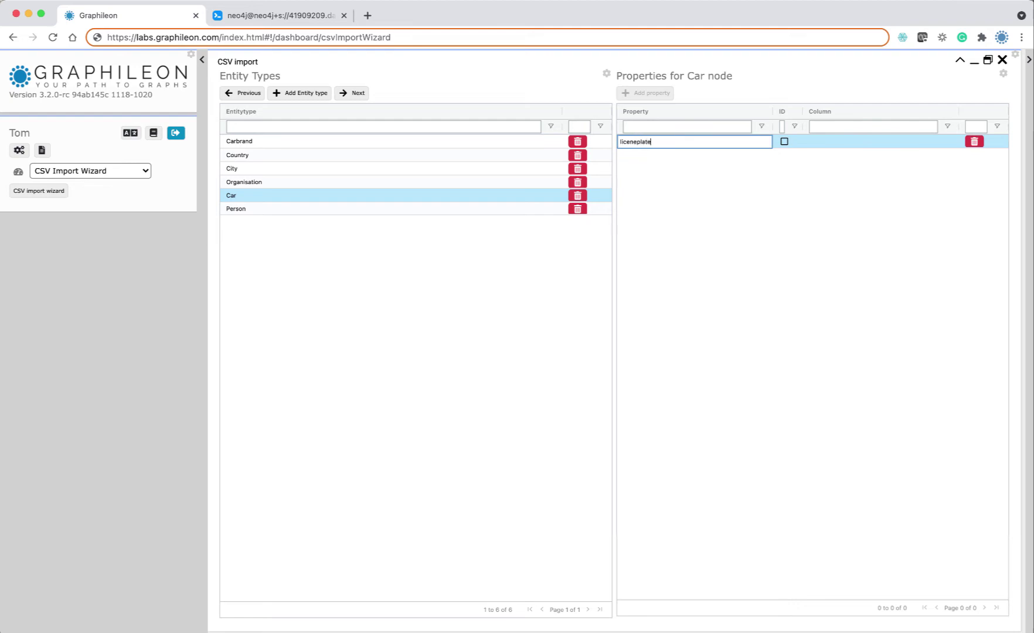
pyautogui.doubleClick(852, 148)
pyautogui.press('space')
pyautogui.press('Down')
pyautogui.press('Down')
pyautogui.press('Down')
pyautogui.press('Down')
pyautogui.press('Down')
pyautogui.press('Down')
pyautogui.press('Down')
pyautogui.press('Return')
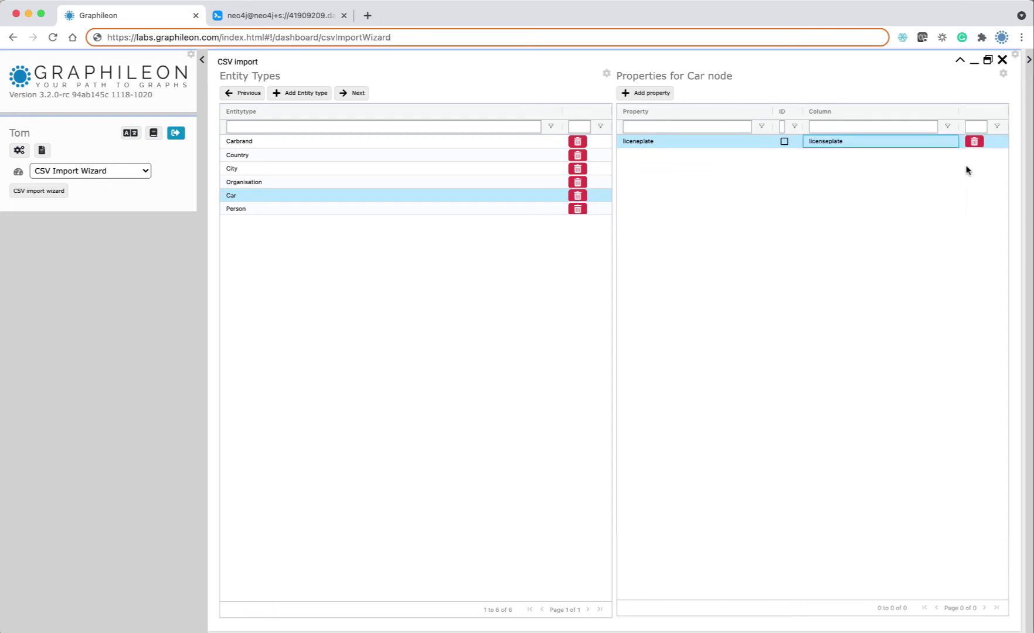
pyautogui.click(295, 181)
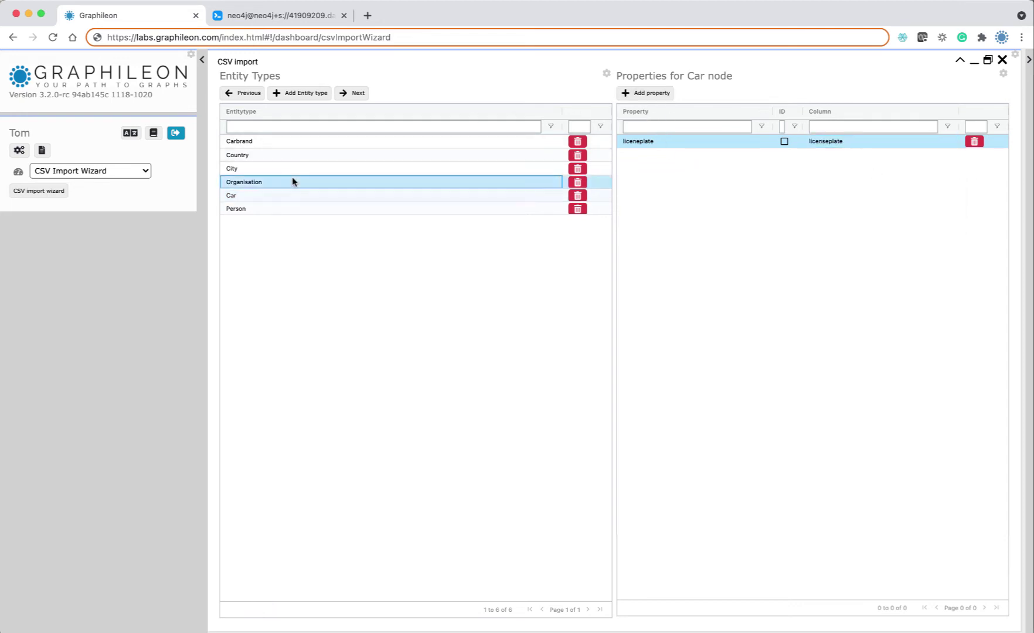
pyautogui.click(353, 195)
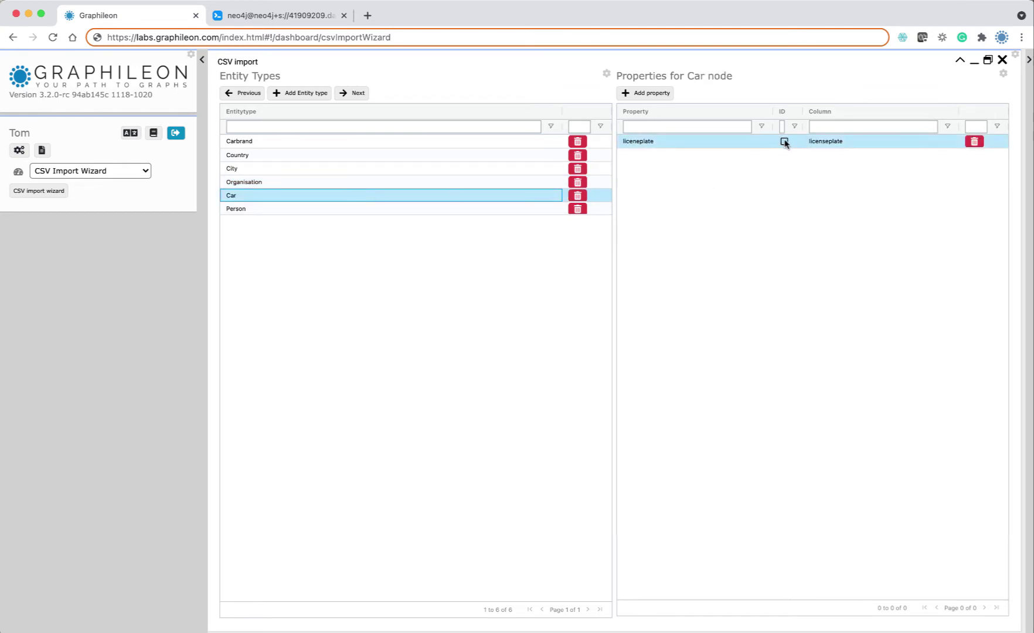
pyautogui.click(784, 142)
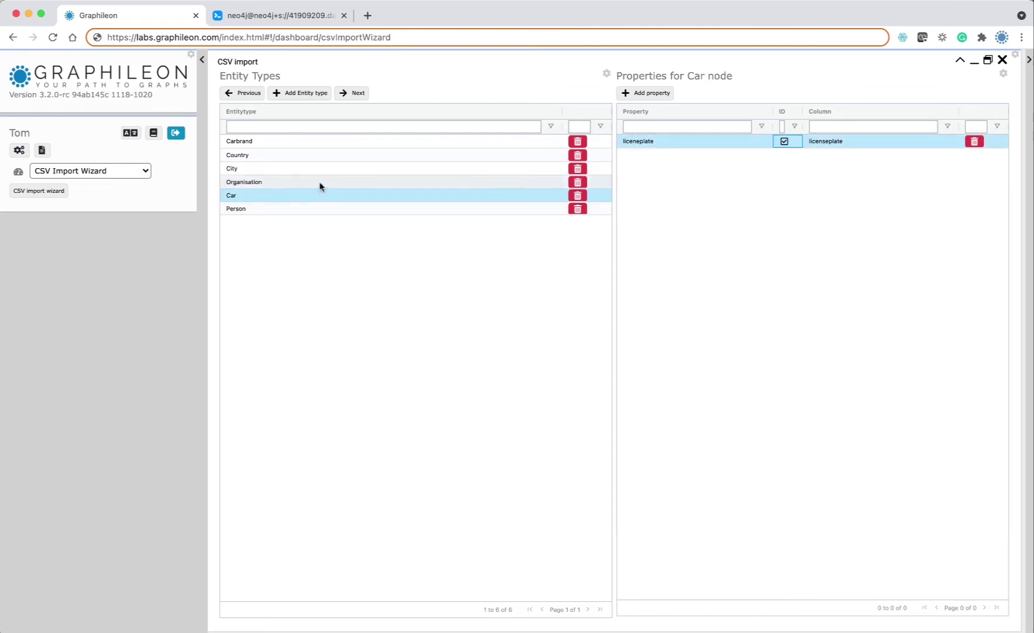
# - Give Organisation a name property marked as ID and choose its CSV column
pyautogui.click(321, 182)
pyautogui.click(648, 93)
pyautogui.write('name')
pyautogui.click(785, 142)
pyautogui.click(840, 142)
pyautogui.click(840, 141)
# - Give City a name property marked as ID, mapped to the city column
pyautogui.click(820, 251)
pyautogui.click(307, 168)
pyautogui.click(648, 94)
pyautogui.write('name')
pyautogui.click(784, 141)
pyautogui.click(840, 141)
pyautogui.click(840, 141)
pyautogui.click(815, 175)
# - Give Country a name property marked as ID, mapped to the country column
pyautogui.click(367, 156)
pyautogui.click(648, 93)
pyautogui.write('name')
pyautogui.click(785, 142)
pyautogui.click(868, 142)
pyautogui.click(867, 142)
pyautogui.click(821, 192)
# - Give Carbrand a name ID property mapped to the carbrand column, then review Country and Person
pyautogui.click(381, 141)
pyautogui.click(648, 93)
pyautogui.write('name')
pyautogui.click(784, 141)
pyautogui.click(872, 143)
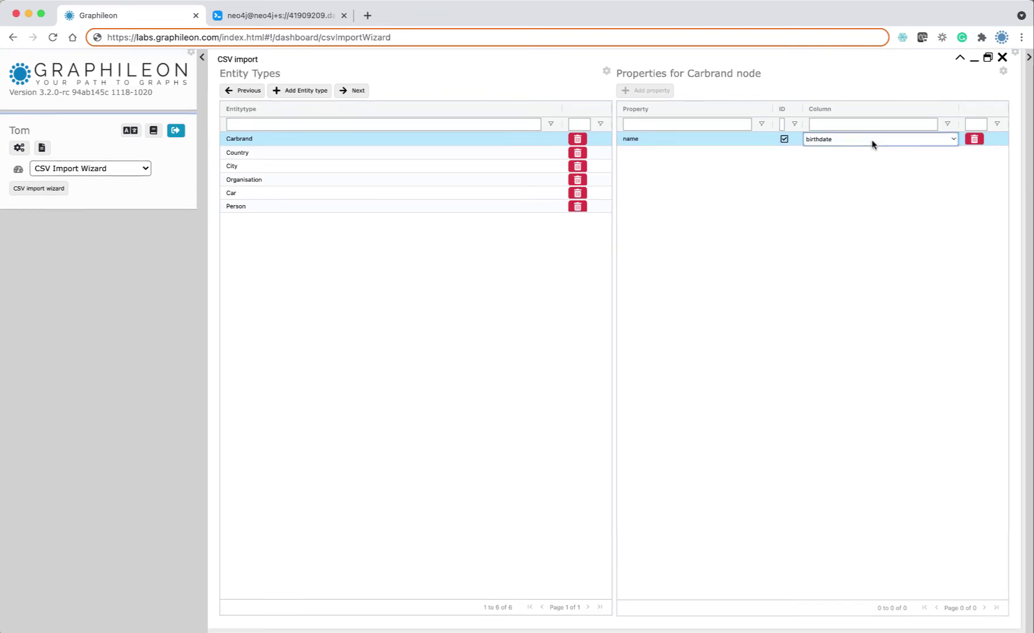
pyautogui.click(872, 143)
pyautogui.click(840, 168)
pyautogui.click(423, 157)
pyautogui.click(356, 93)
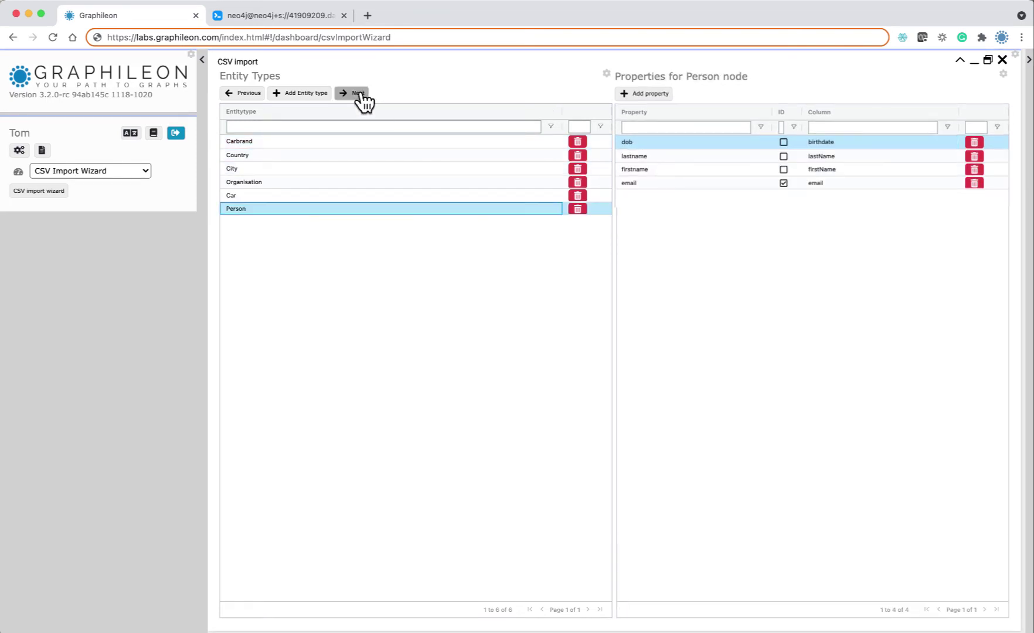
# - Add a relationship type from Person to City and begin entering its type name
pyautogui.click(359, 94)
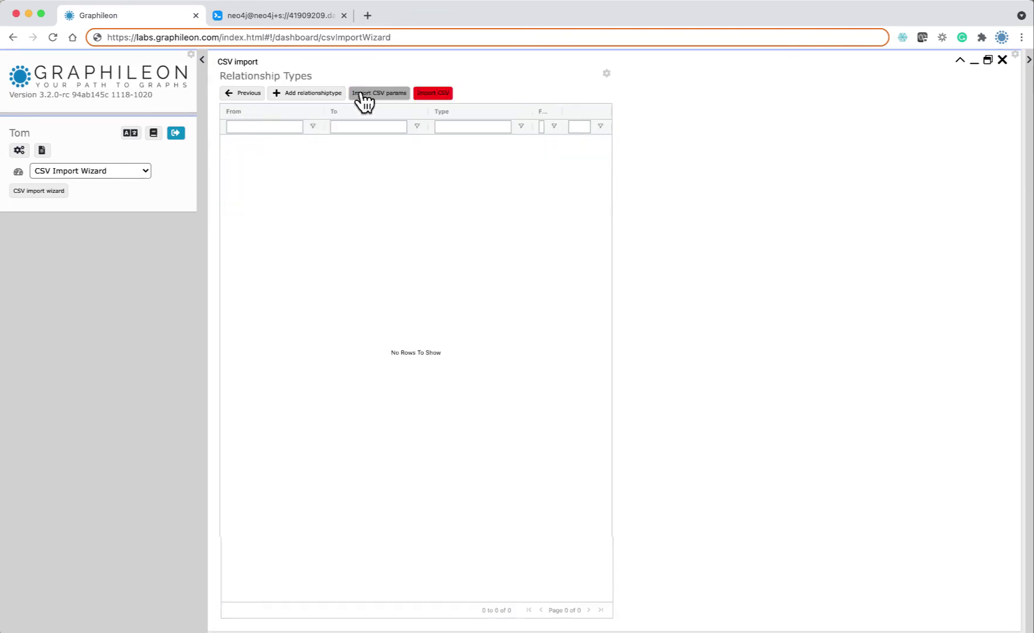
pyautogui.click(320, 95)
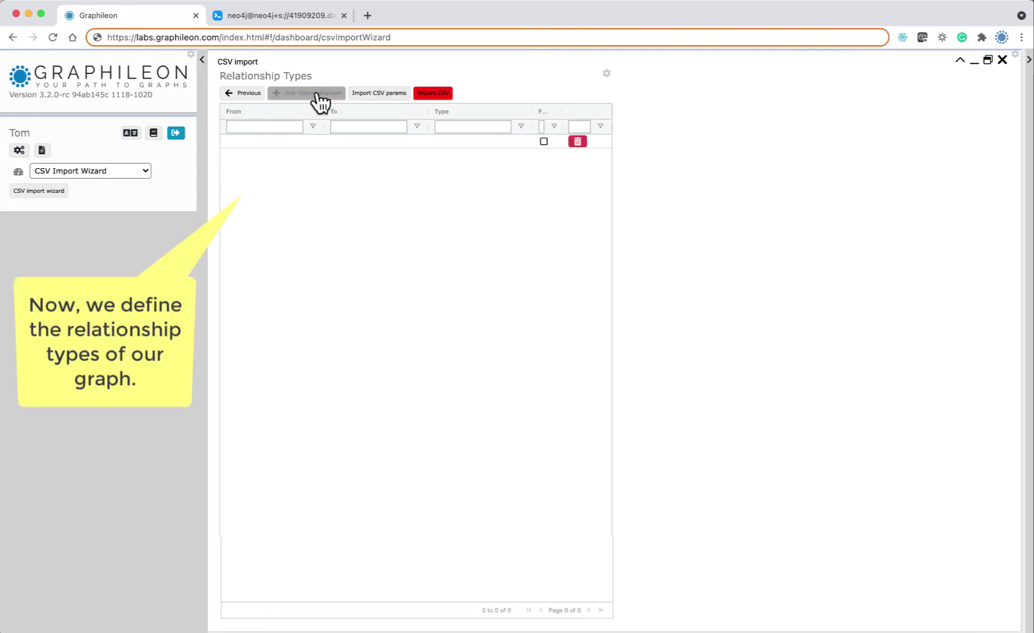
pyautogui.click(286, 143)
pyautogui.click(361, 143)
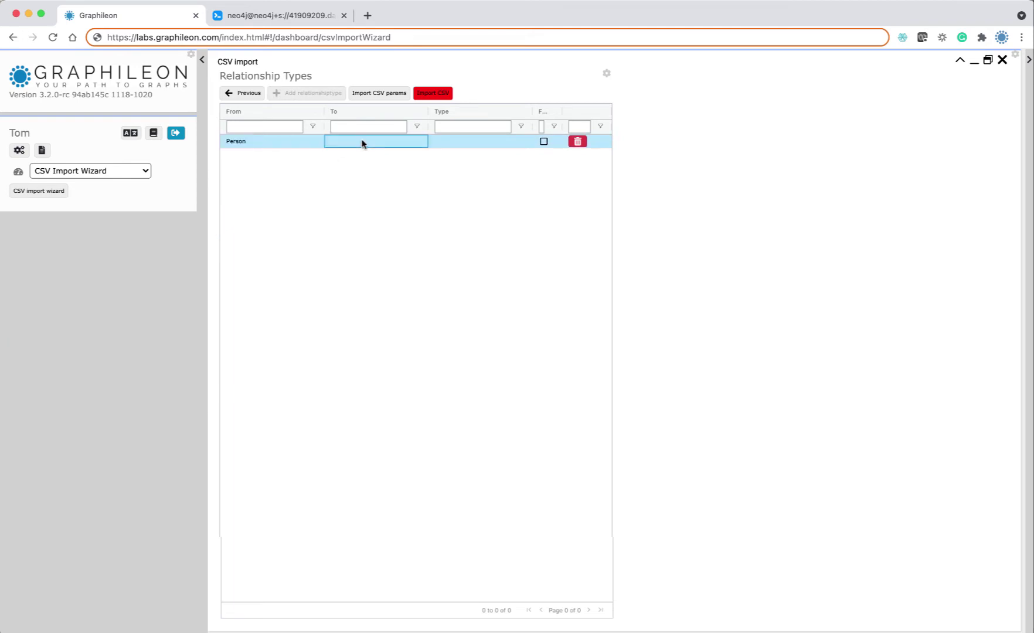
pyautogui.click(421, 143)
pyautogui.click(375, 189)
pyautogui.click(453, 144)
pyautogui.write('BORN_IN')
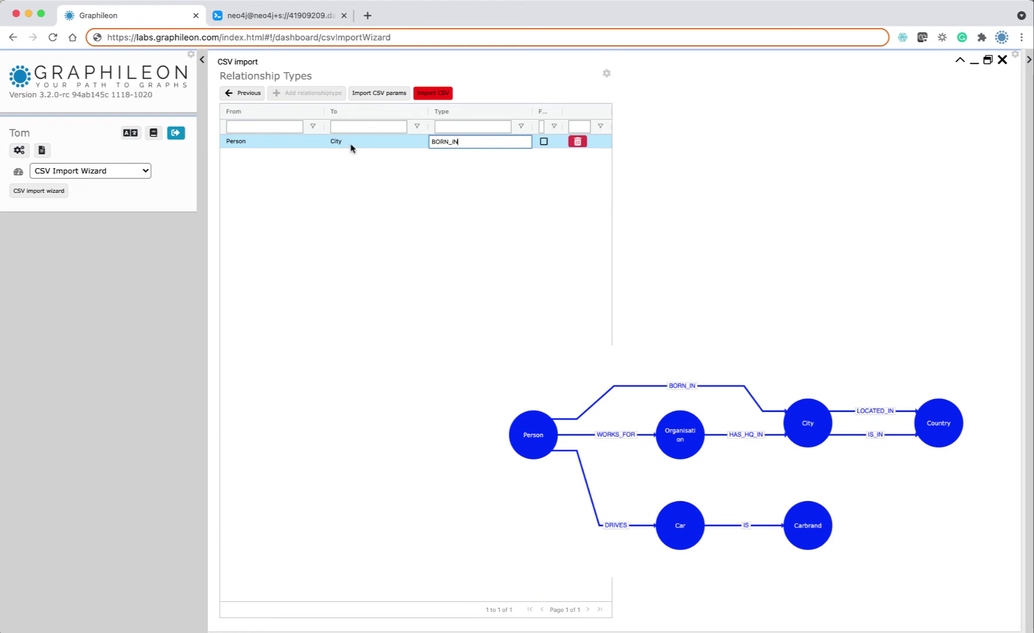
# - Confirm BORN_IN and add a WORKS_FOR relationship from Person to Organisation
pyautogui.click(350, 143)
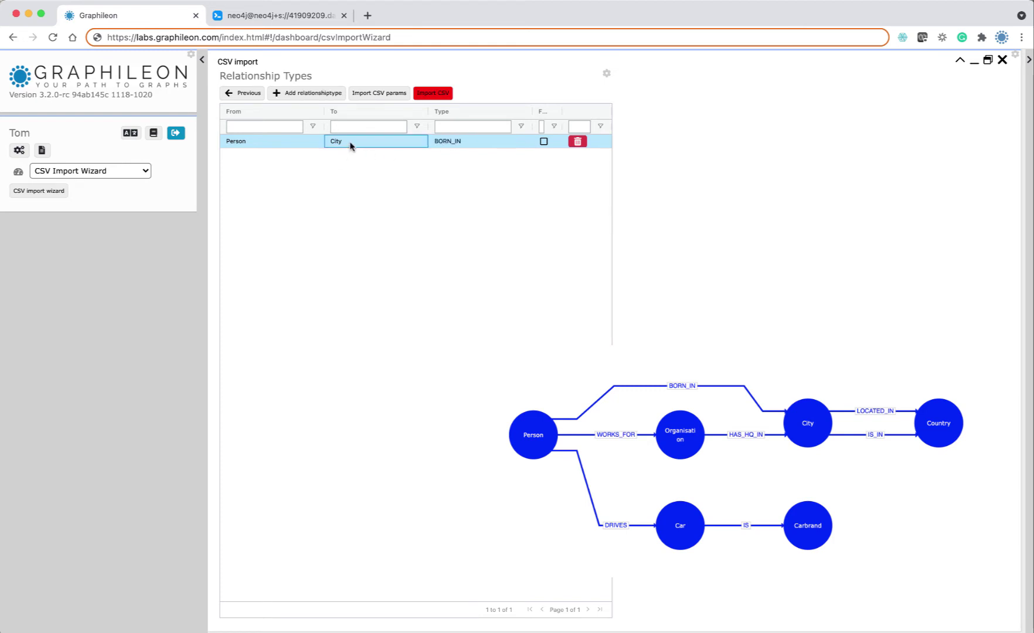
pyautogui.click(320, 94)
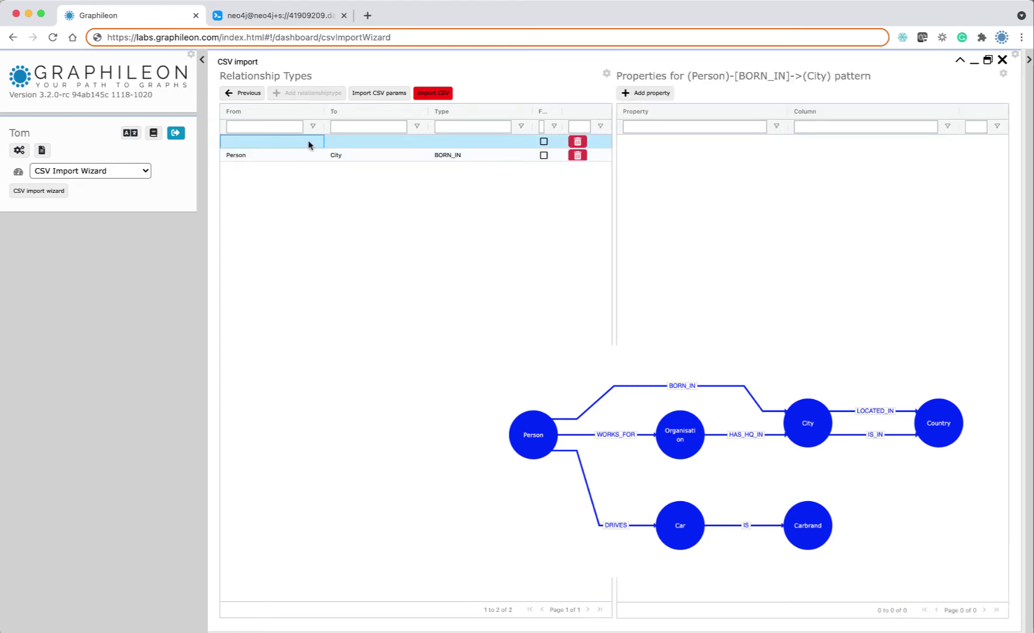
pyautogui.click(352, 143)
pyautogui.click(353, 143)
pyautogui.click(349, 178)
pyautogui.click(448, 142)
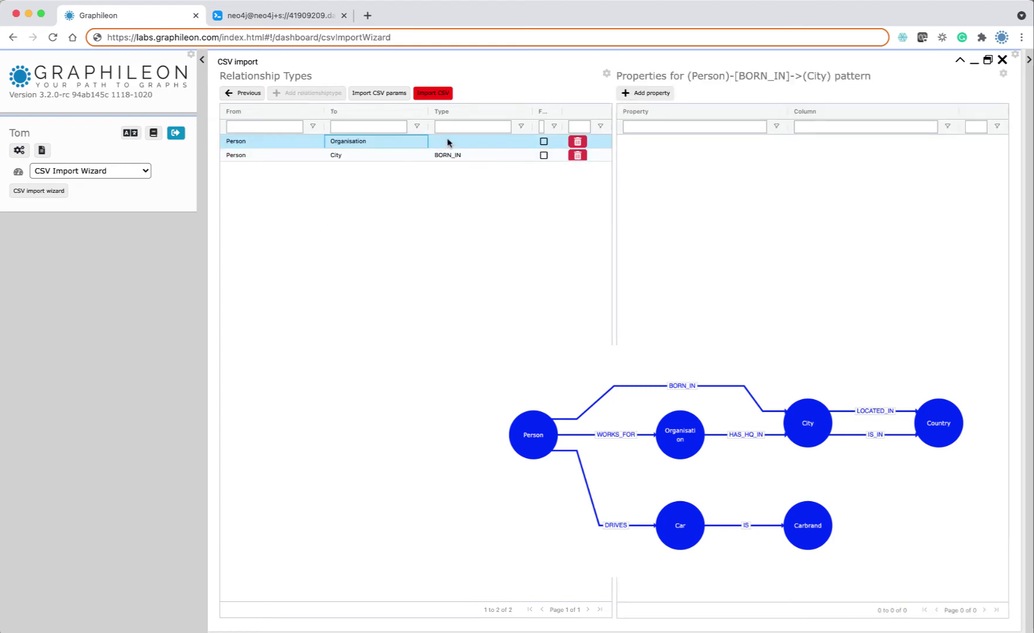
pyautogui.click(448, 141)
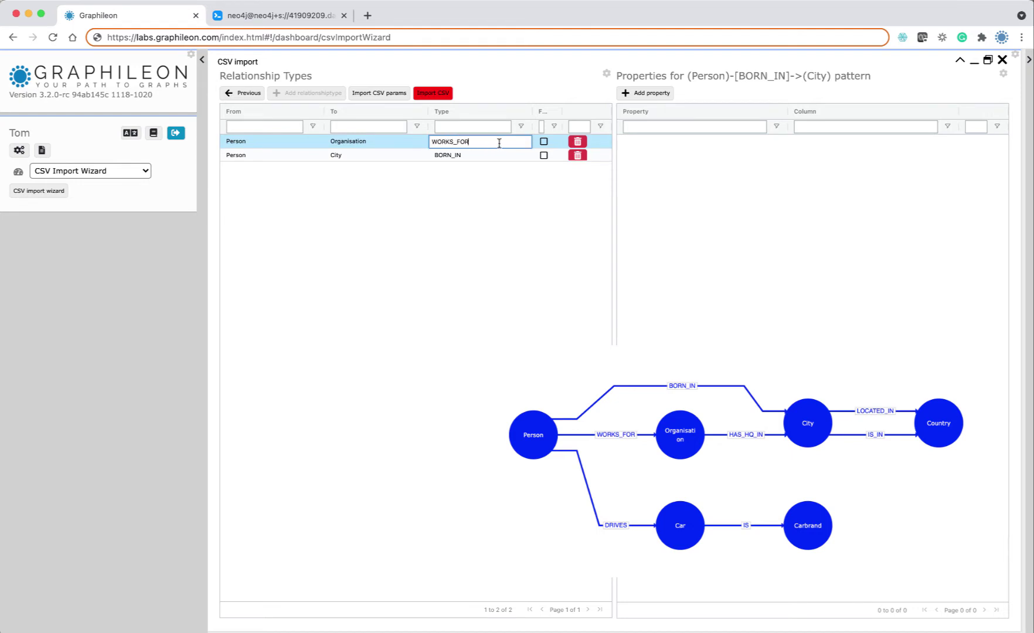
pyautogui.press('Return')
# - Give WORKS_FOR a since property mapped to the since column
pyautogui.click(645, 92)
pyautogui.click(661, 142)
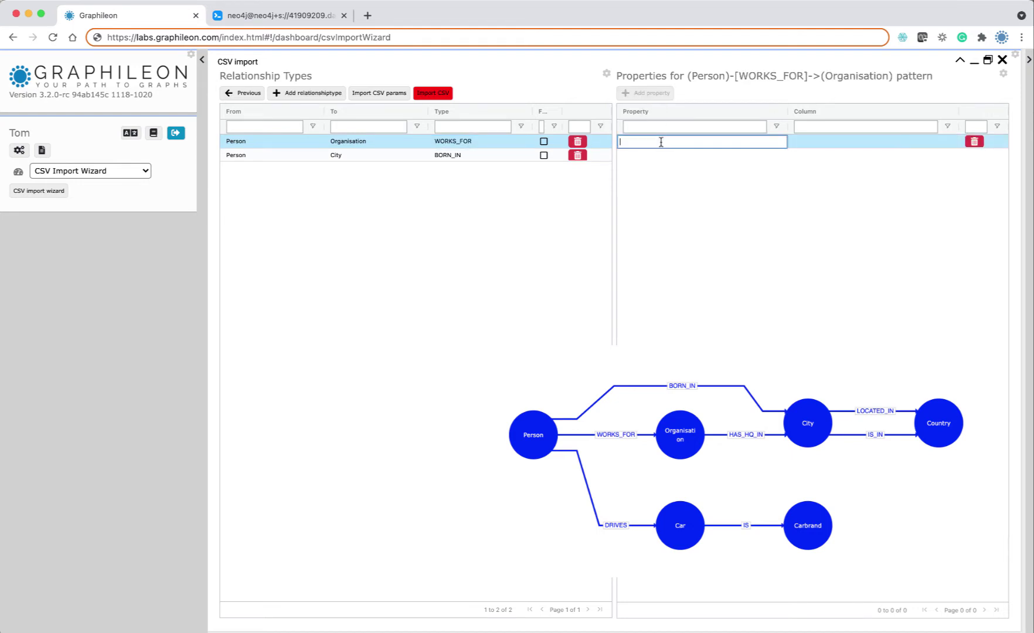
pyautogui.click(847, 145)
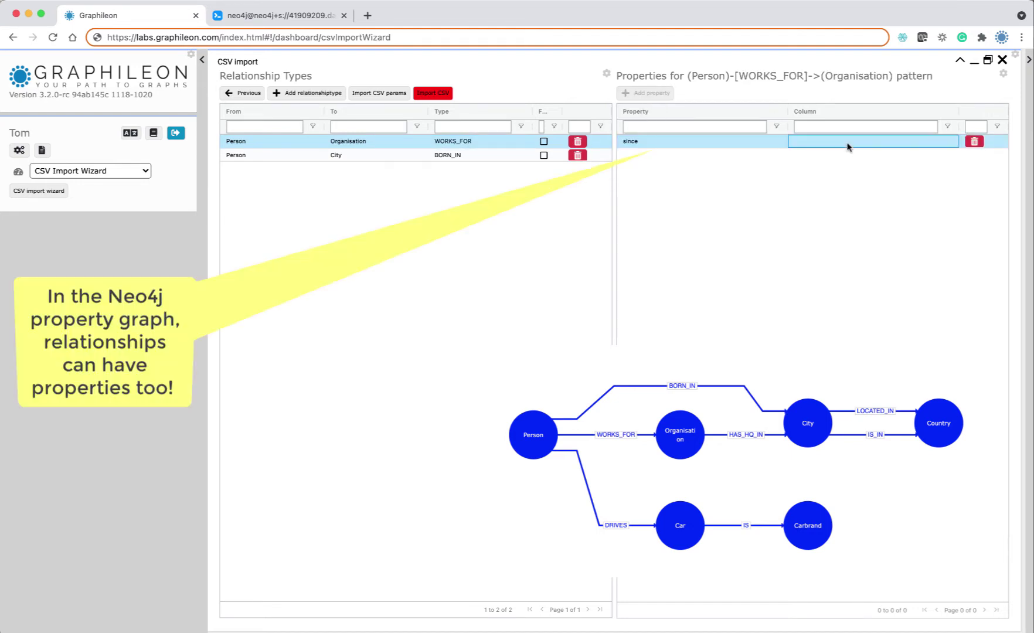
pyautogui.click(900, 143)
pyautogui.click(821, 273)
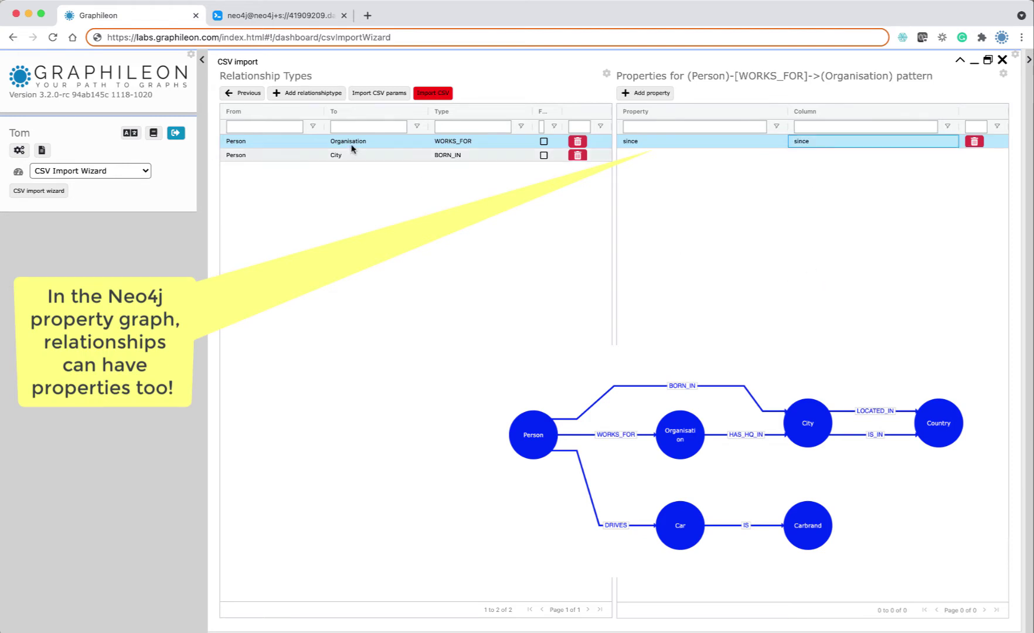
# - Add an IS_IN relationship type from City to Country
pyautogui.click(321, 94)
pyautogui.click(275, 141)
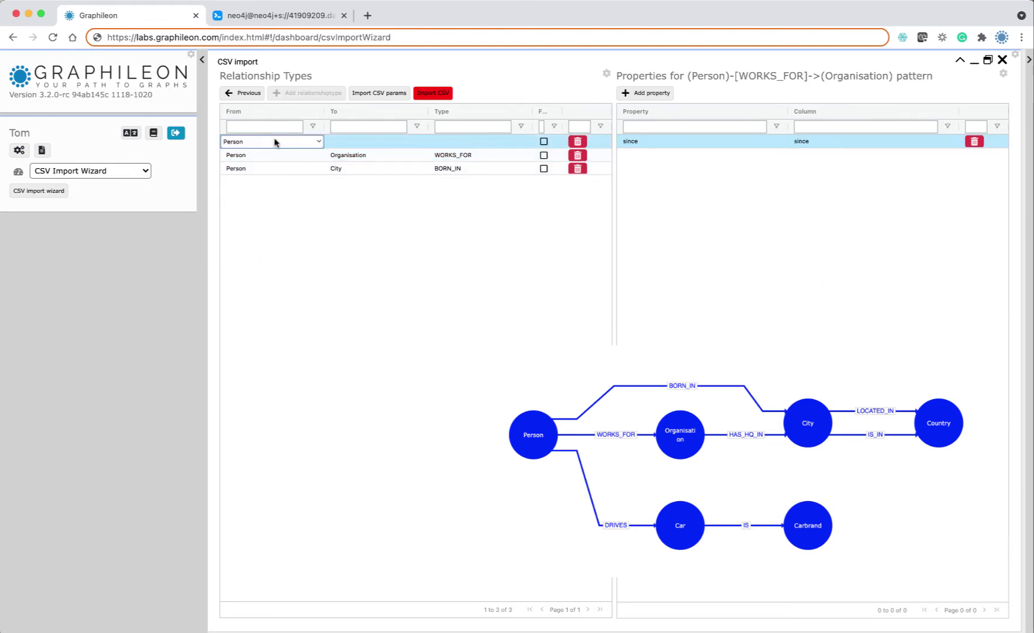
pyautogui.click(275, 141)
pyautogui.click(249, 189)
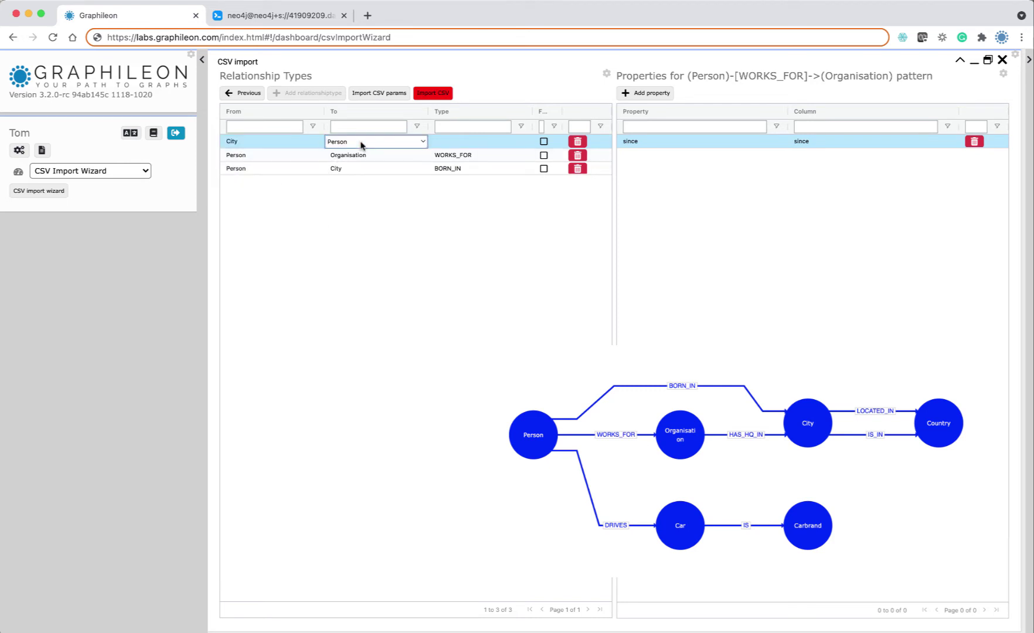
pyautogui.click(363, 143)
pyautogui.click(338, 201)
pyautogui.click(453, 141)
pyautogui.write('IS_IN')
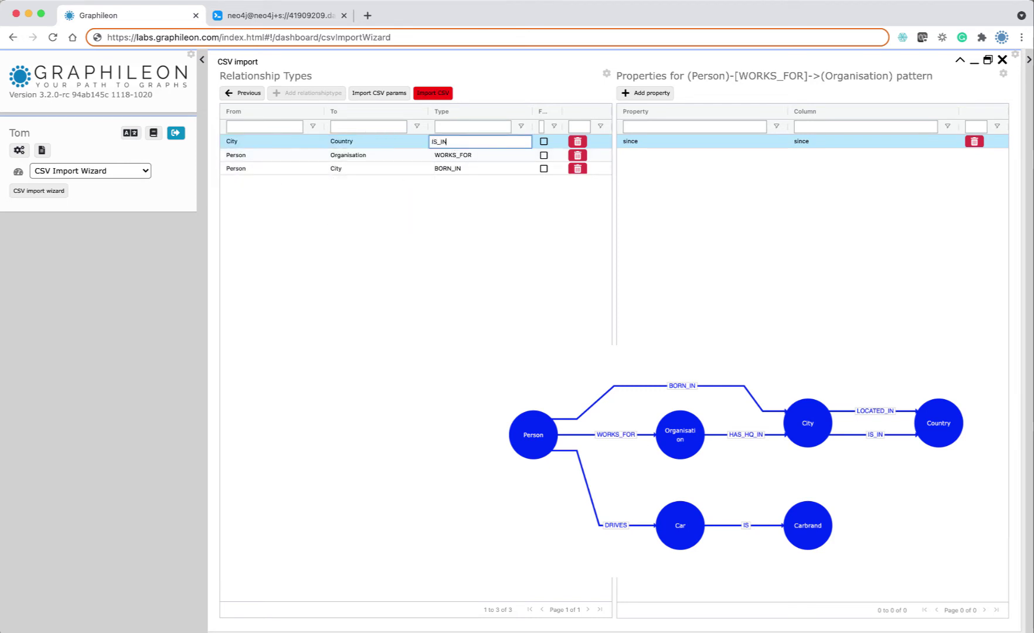
pyautogui.press('Return')
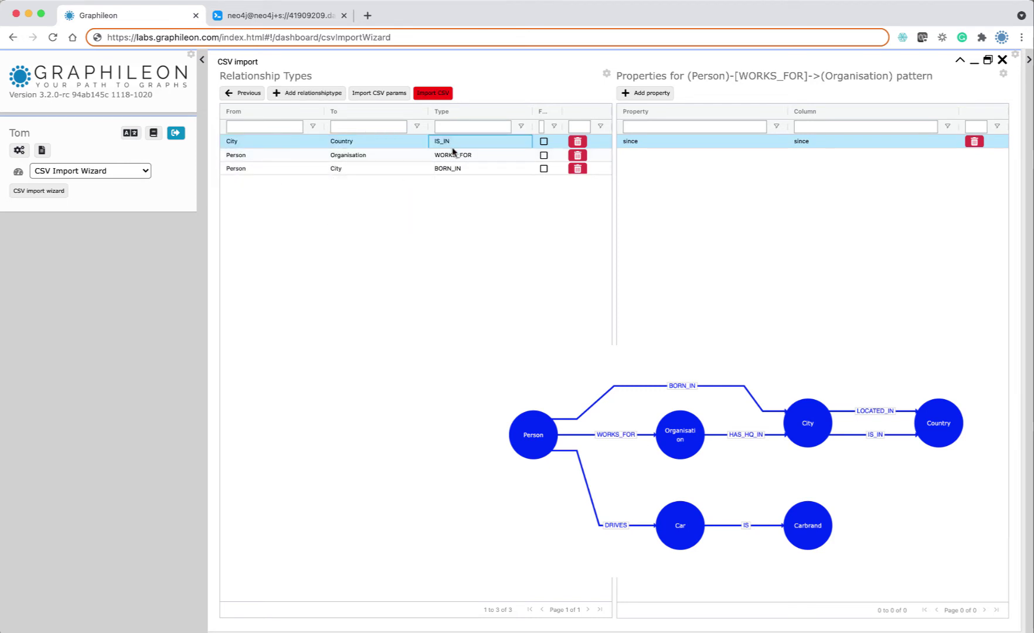
# - Add a DRIVES relationship type from Person to Car
pyautogui.click(310, 93)
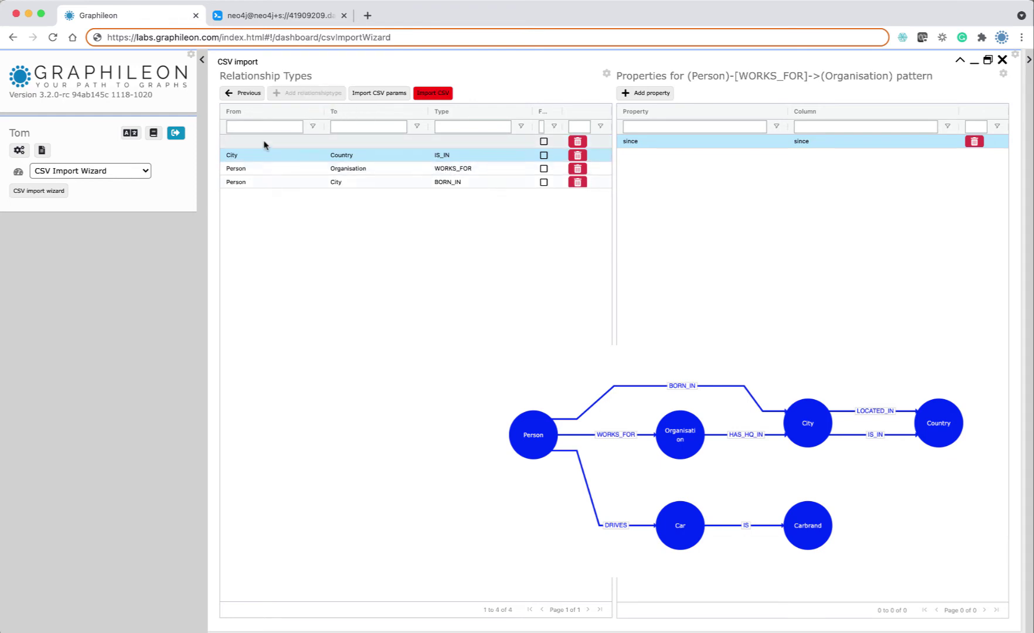
pyautogui.press('Tab')
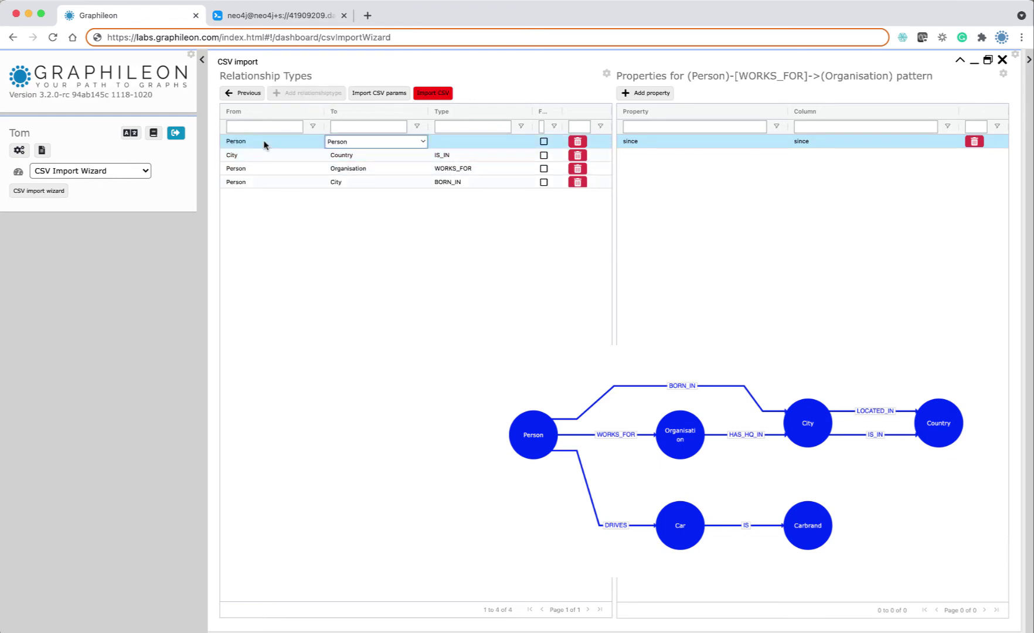
pyautogui.click(391, 143)
pyautogui.click(410, 209)
pyautogui.press('Tab')
pyautogui.write('DRIVES')
pyautogui.press('Return')
# - Add an IS relationship type from Car to Carbrand
pyautogui.click(316, 94)
pyautogui.click(266, 141)
pyautogui.click(266, 142)
pyautogui.click(229, 166)
pyautogui.press('Tab')
pyautogui.click(375, 142)
pyautogui.click(347, 213)
pyautogui.click(455, 146)
pyautogui.write('IS')
pyautogui.press('Return')
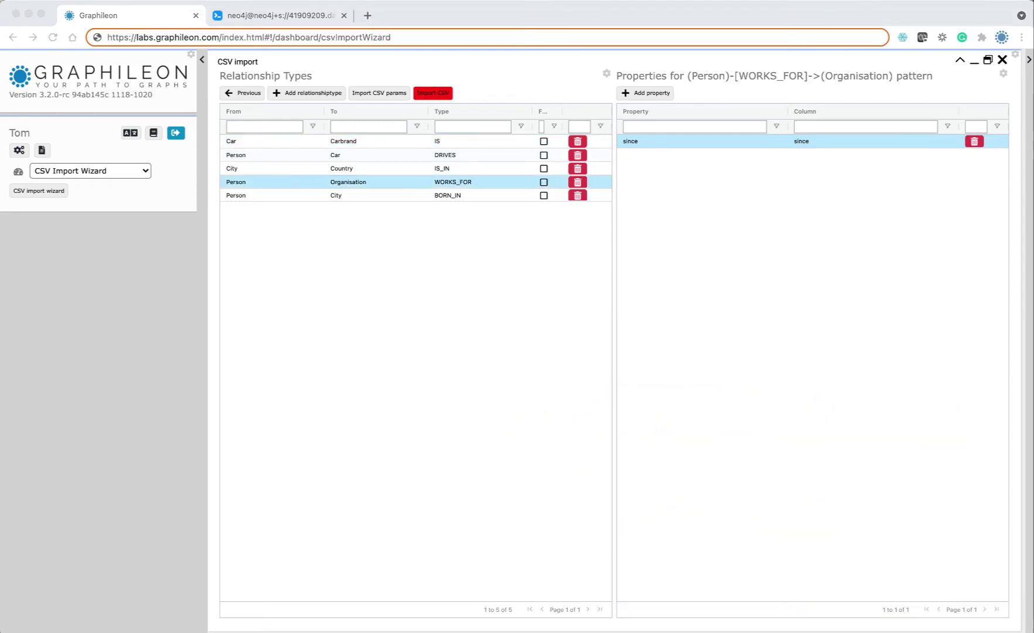
pyautogui.press('super+Tab')
pyautogui.moveTo(456, 262); pyautogui.dragTo(445, 226)
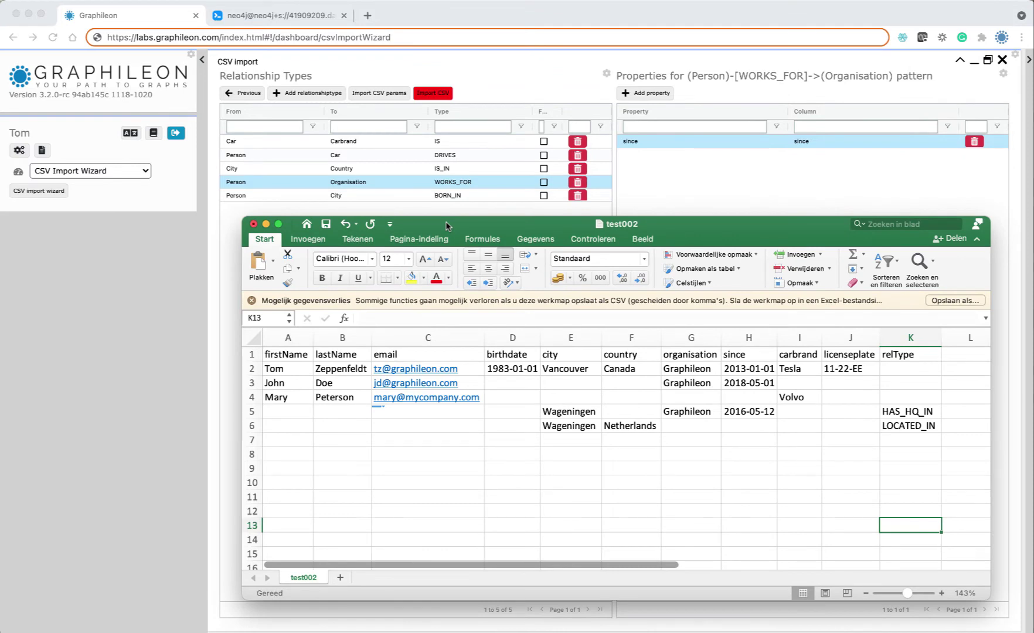
pyautogui.click(907, 427)
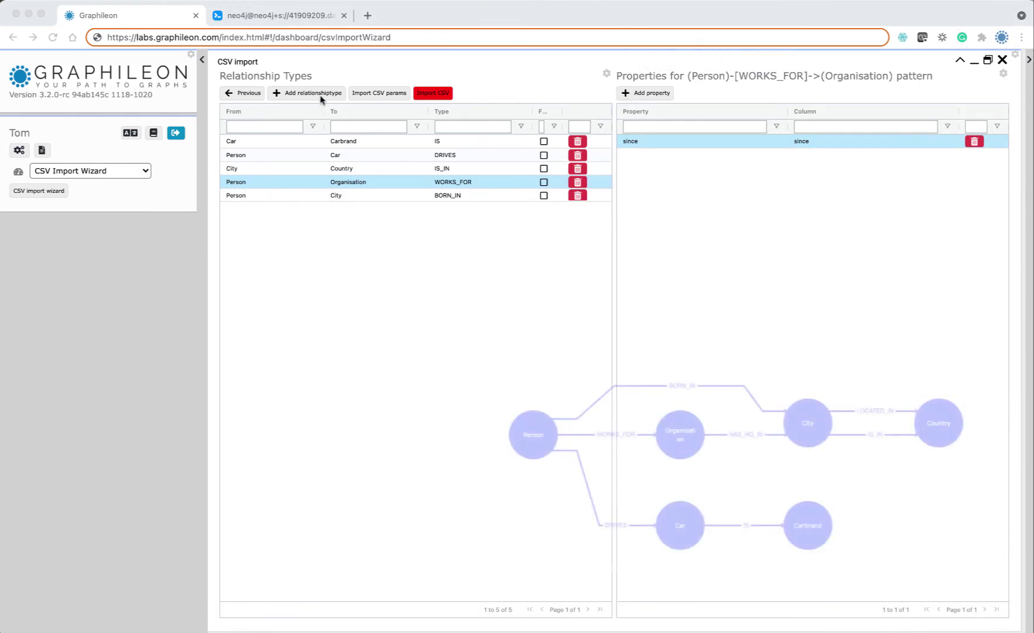
# - Add a HAS_HQ_IN relationship type from Organisation to City
pyautogui.click(317, 94)
pyautogui.click(319, 94)
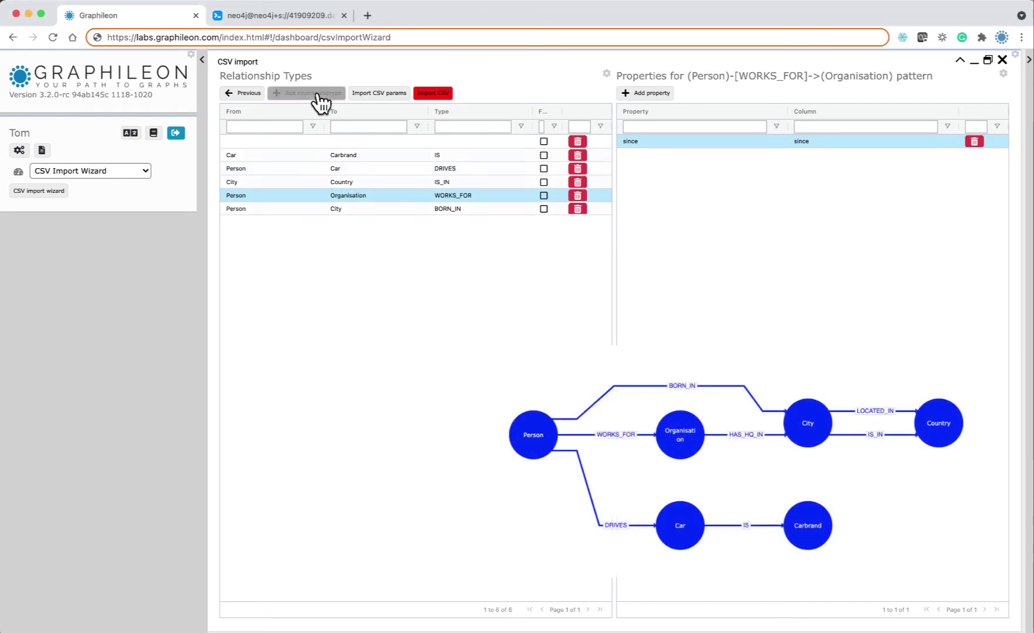
pyautogui.click(270, 143)
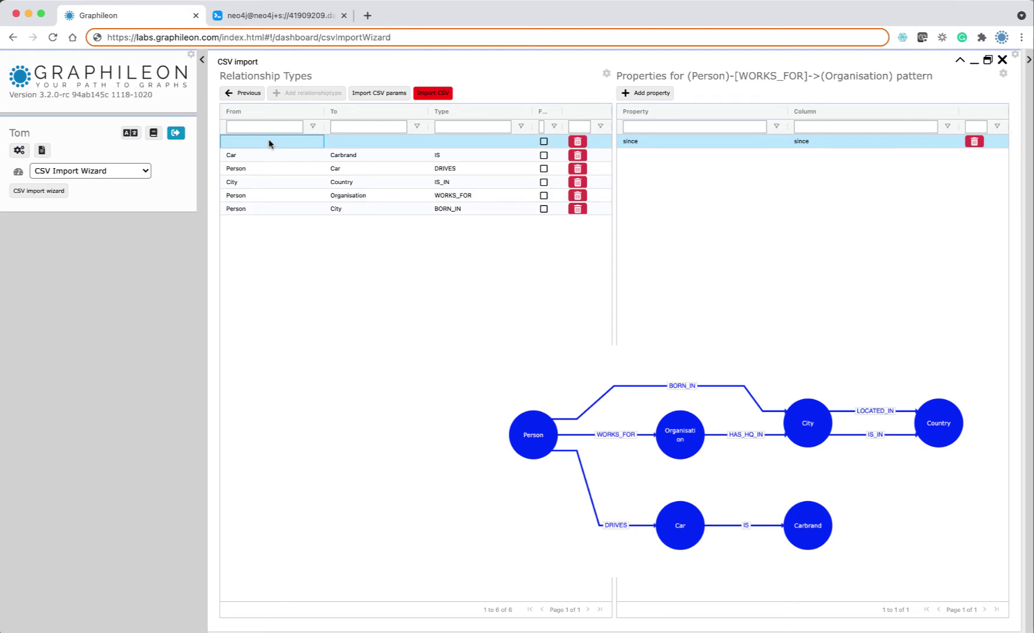
pyautogui.click(269, 144)
pyautogui.click(319, 142)
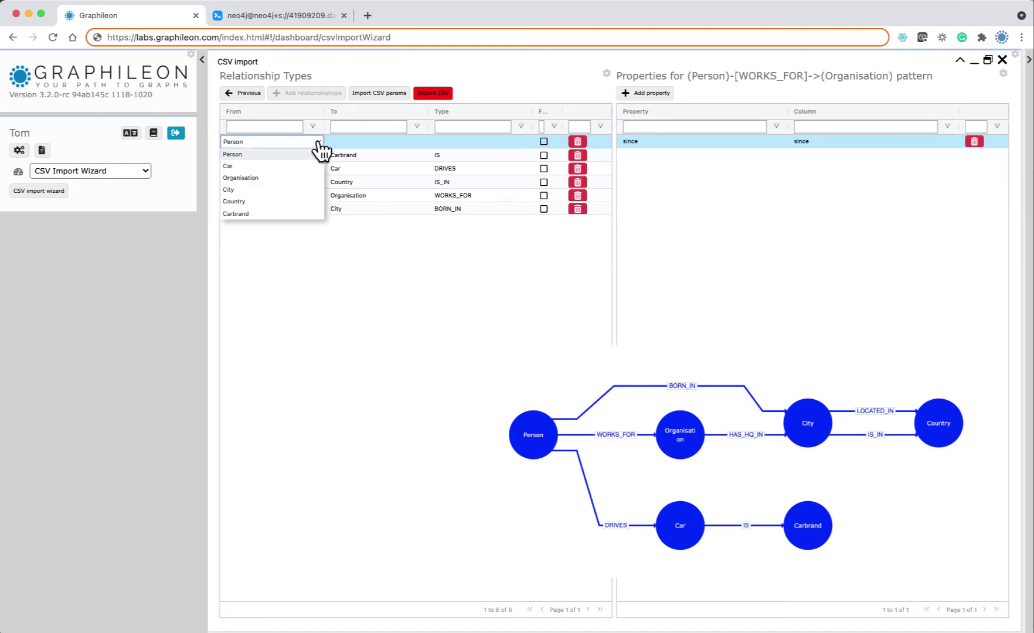
pyautogui.click(293, 175)
pyautogui.click(359, 142)
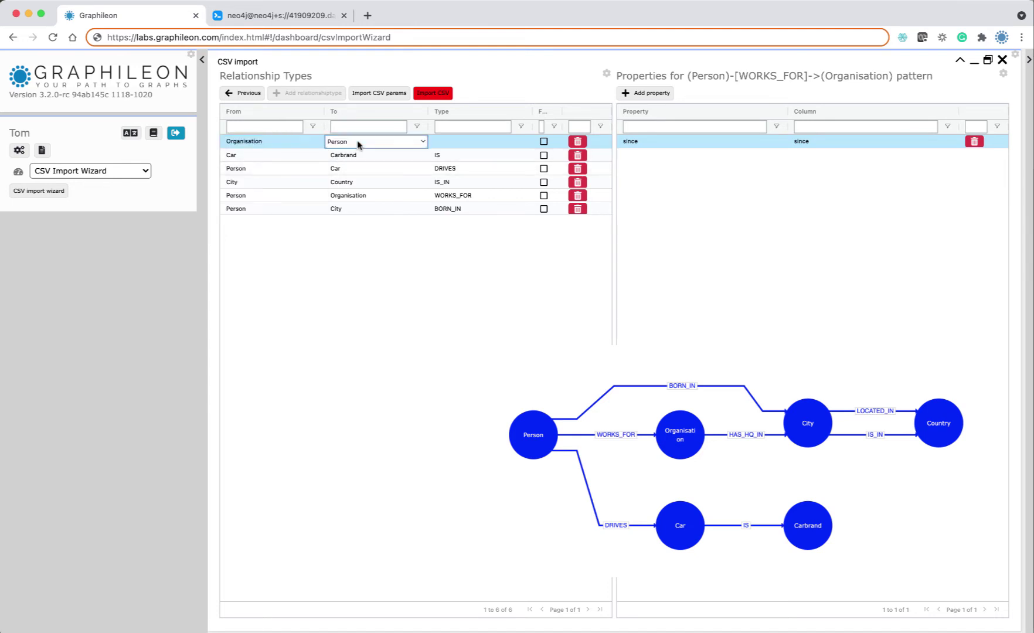
pyautogui.click(420, 144)
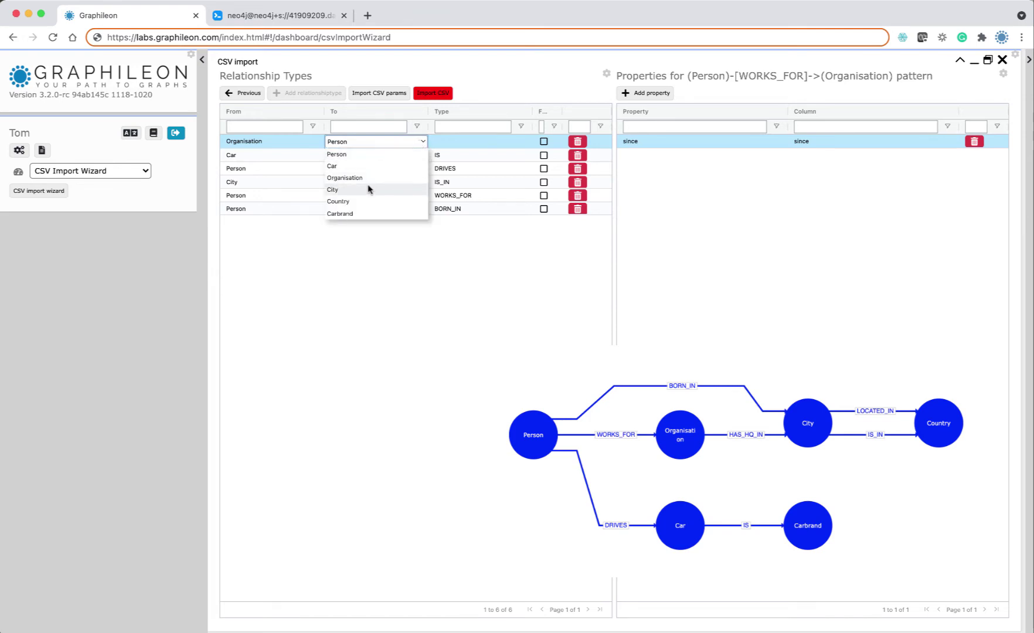
pyautogui.click(370, 189)
pyautogui.click(452, 141)
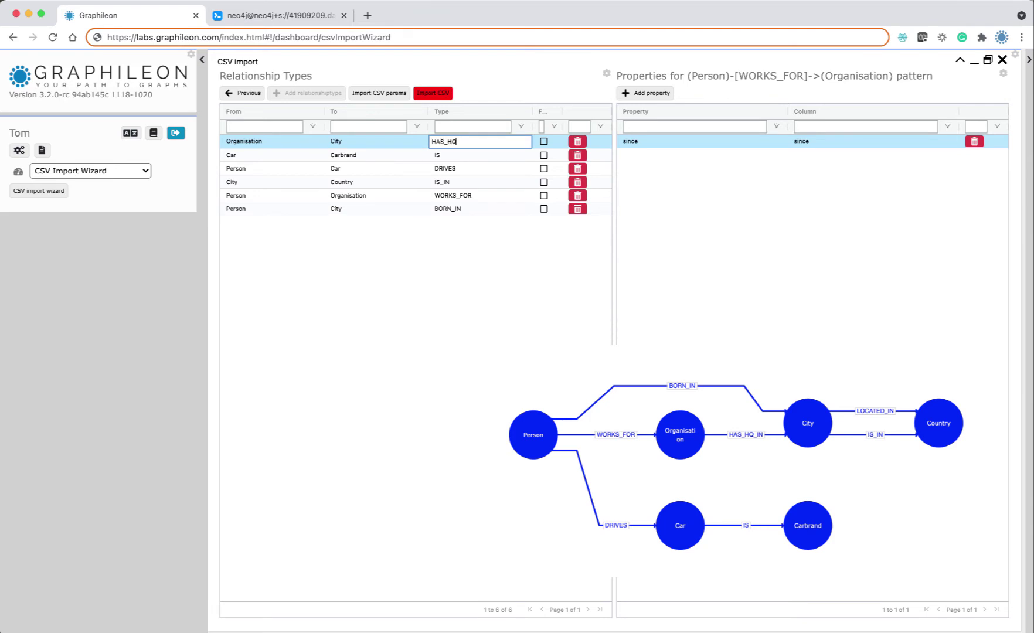
pyautogui.click(544, 142)
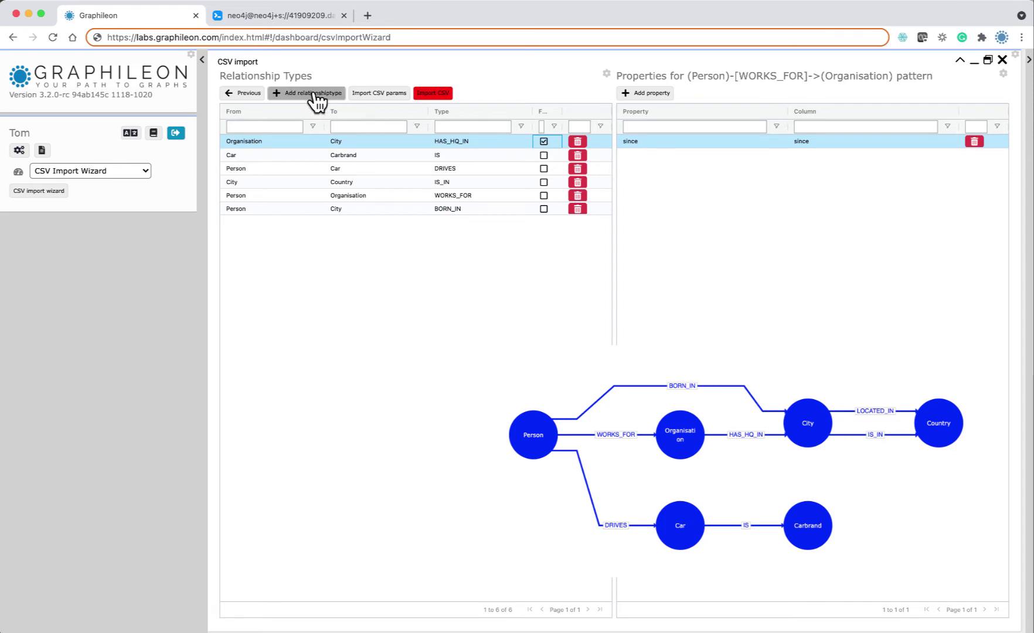
# - Give HAS_HQ_IN a since property mapped to the since column
pyautogui.click(385, 143)
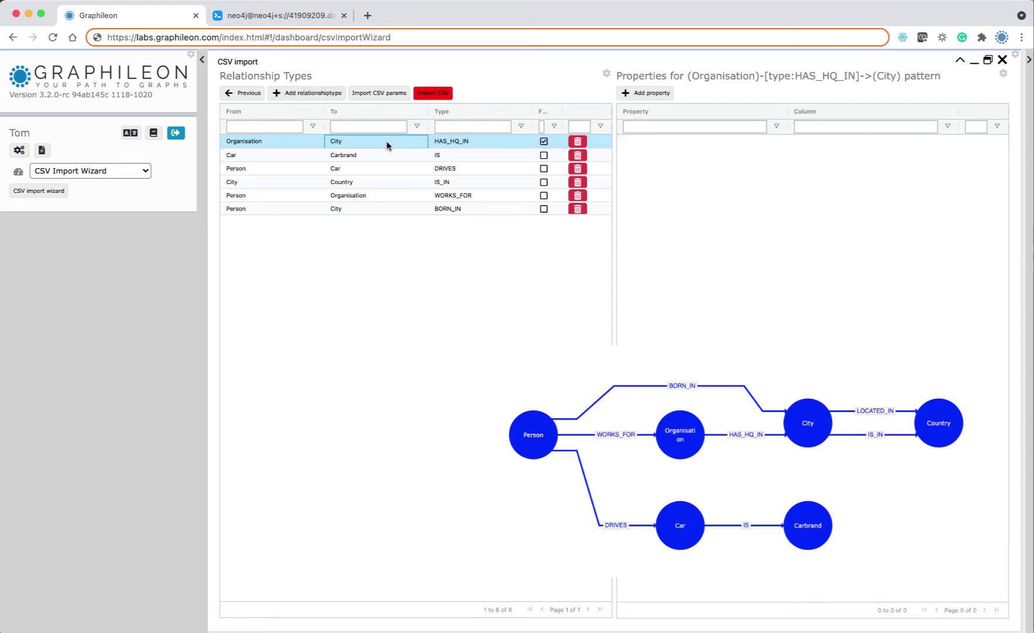
pyautogui.click(660, 93)
pyautogui.doubleClick(662, 144)
pyautogui.write('since')
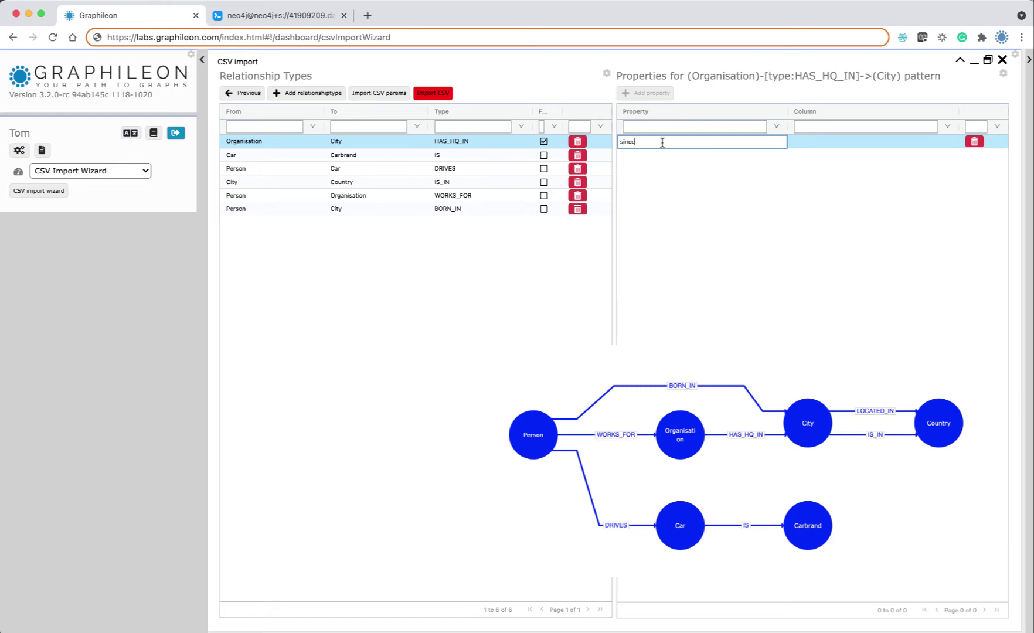
pyautogui.doubleClick(874, 142)
pyautogui.click(874, 141)
pyautogui.click(821, 268)
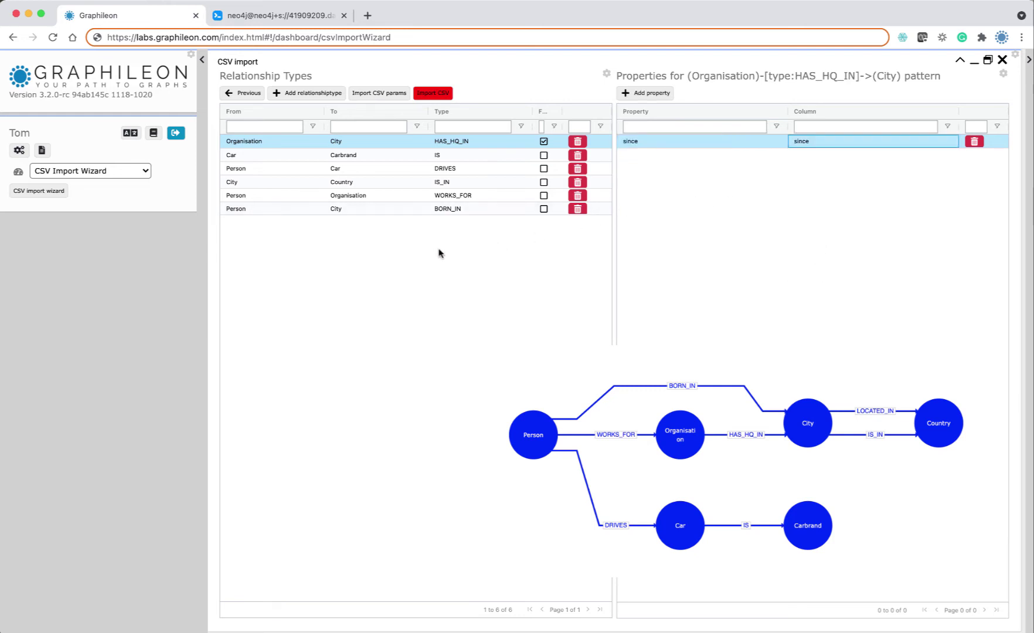
# - Add a LOCATED_IN relationship from City to Country with its checkbox ticked
pyautogui.click(312, 93)
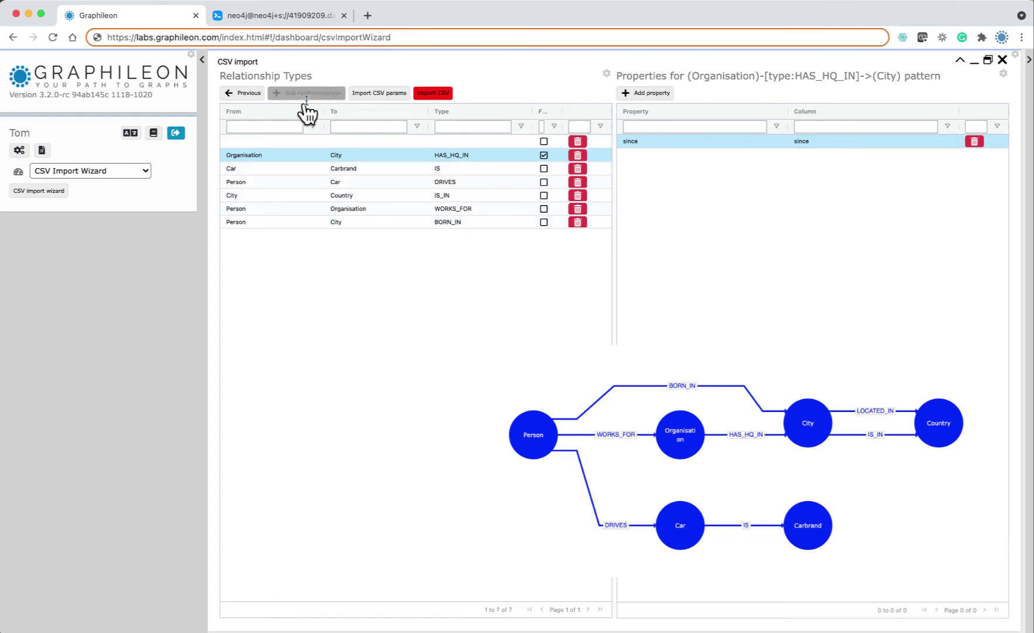
pyautogui.click(272, 145)
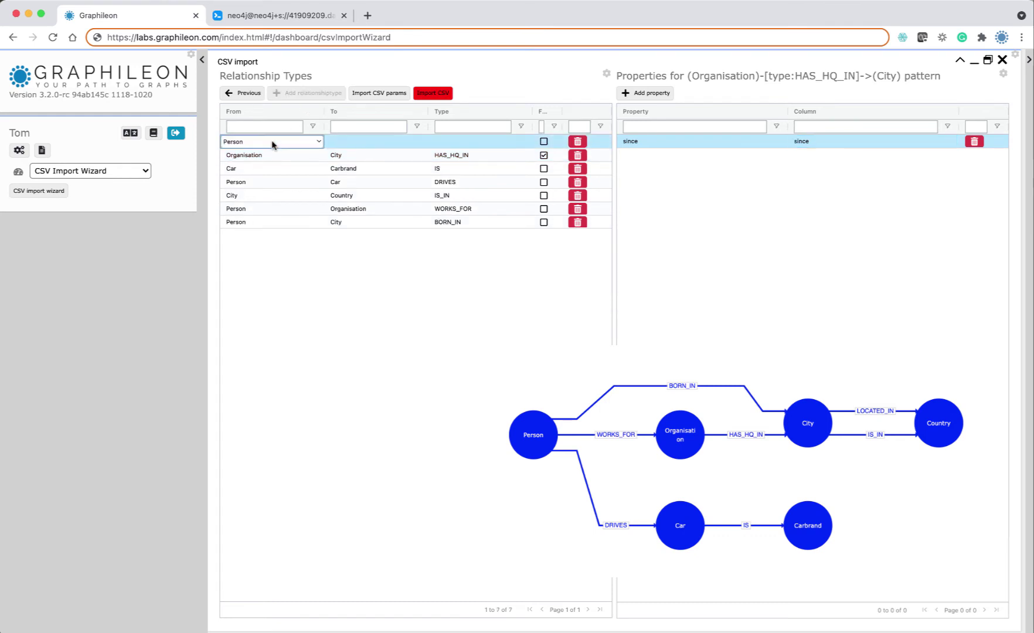
pyautogui.click(318, 143)
pyautogui.click(288, 190)
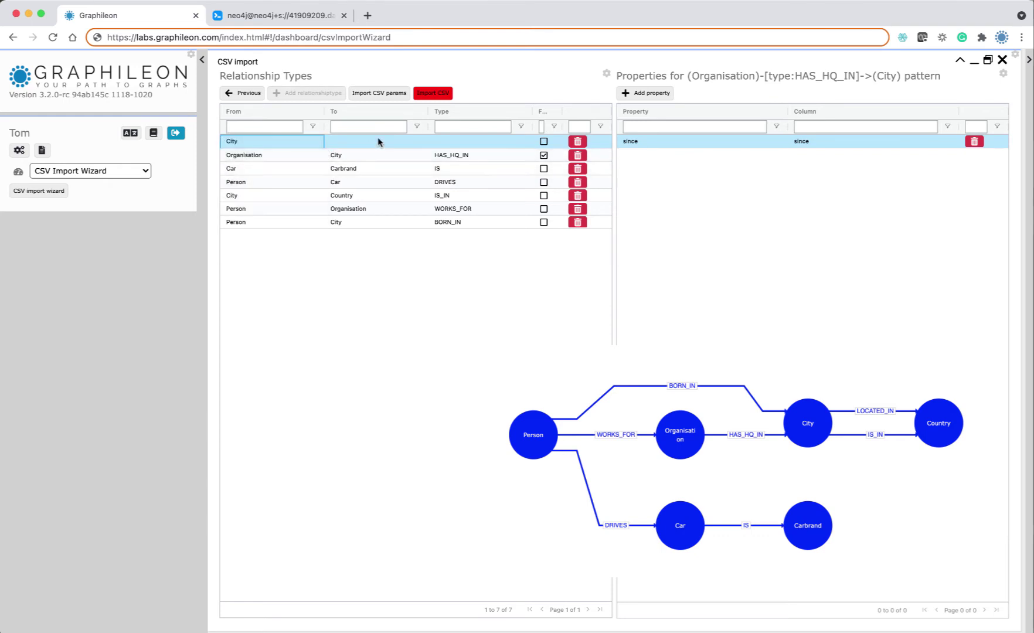
pyautogui.click(381, 142)
pyautogui.click(422, 141)
pyautogui.click(375, 202)
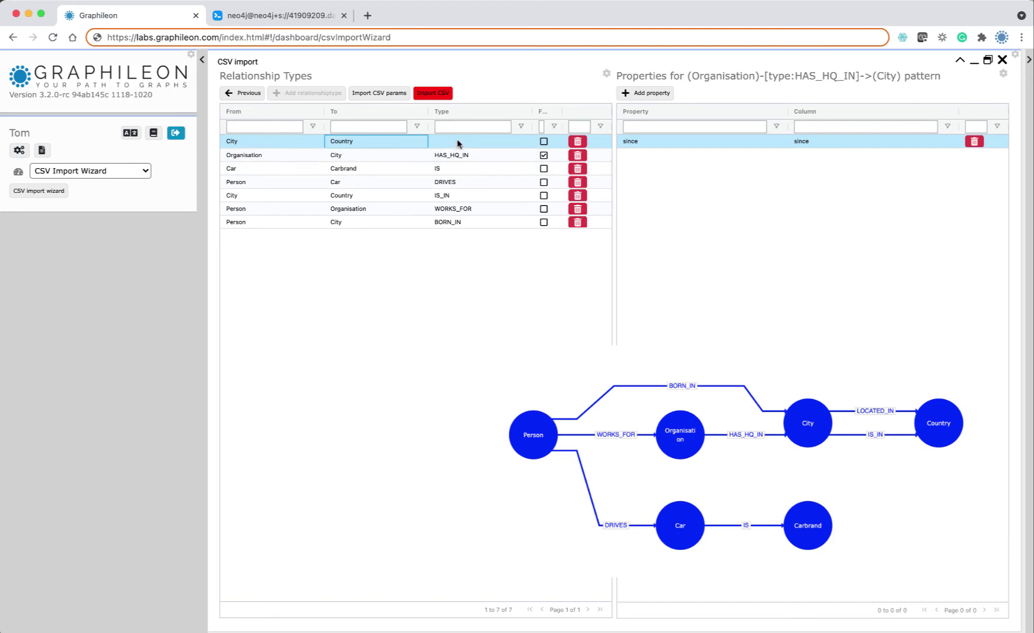
pyautogui.click(458, 143)
pyautogui.write('LOCATED_IN')
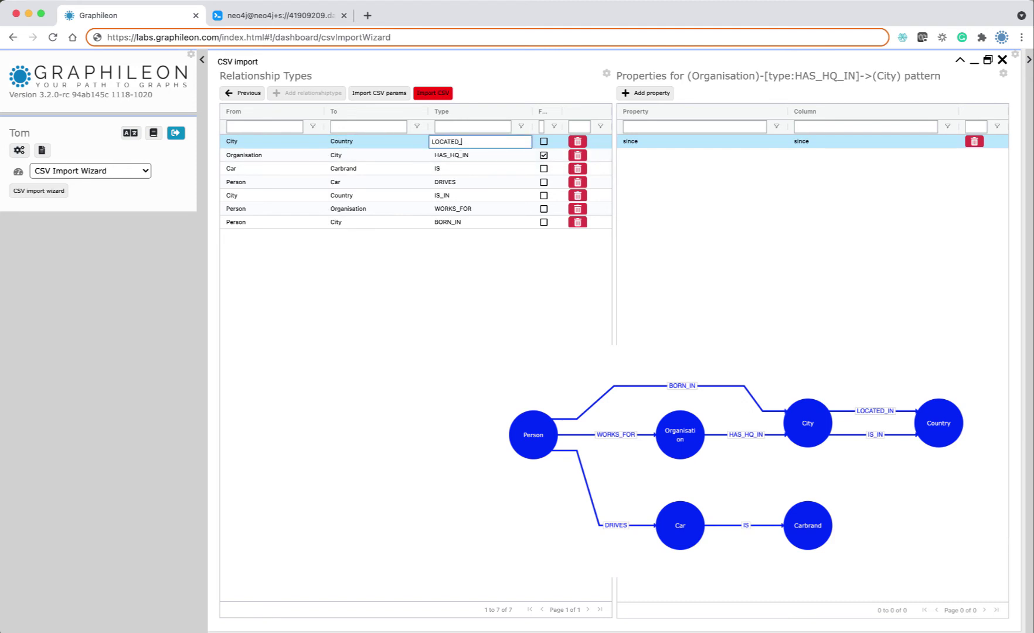
pyautogui.click(543, 142)
pyautogui.click(544, 142)
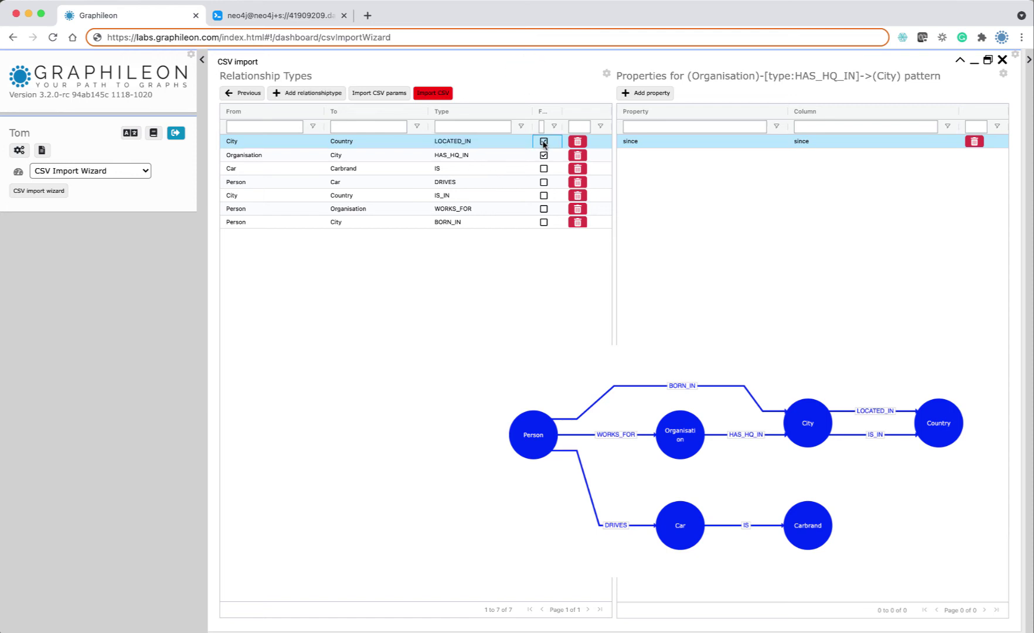
# - Review the properties of the HAS_HQ_IN, LOCATED_IN and WORKS_FOR patterns
pyautogui.click(493, 156)
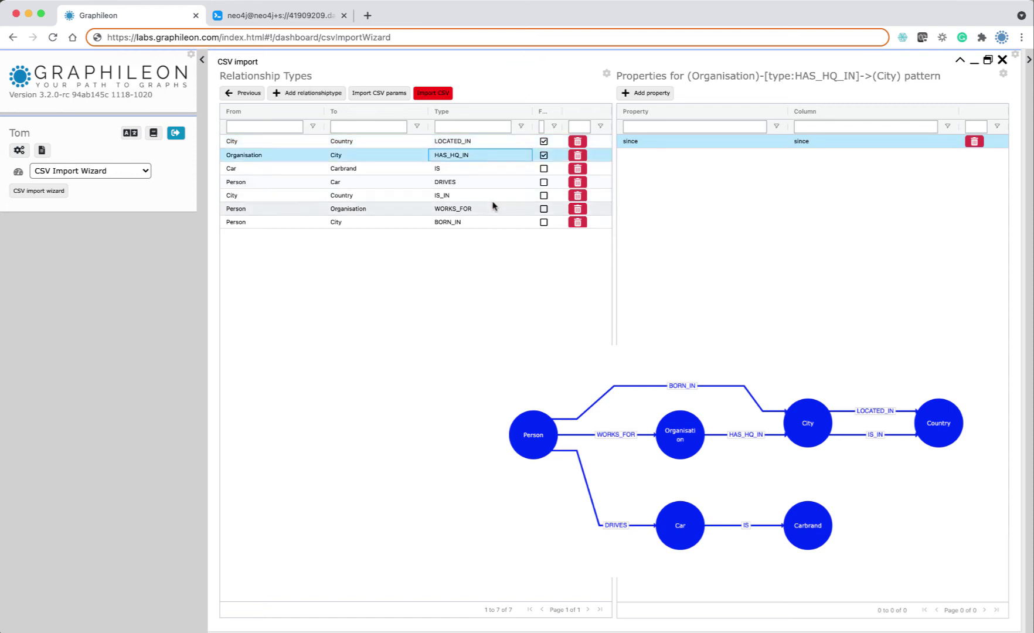
pyautogui.click(489, 141)
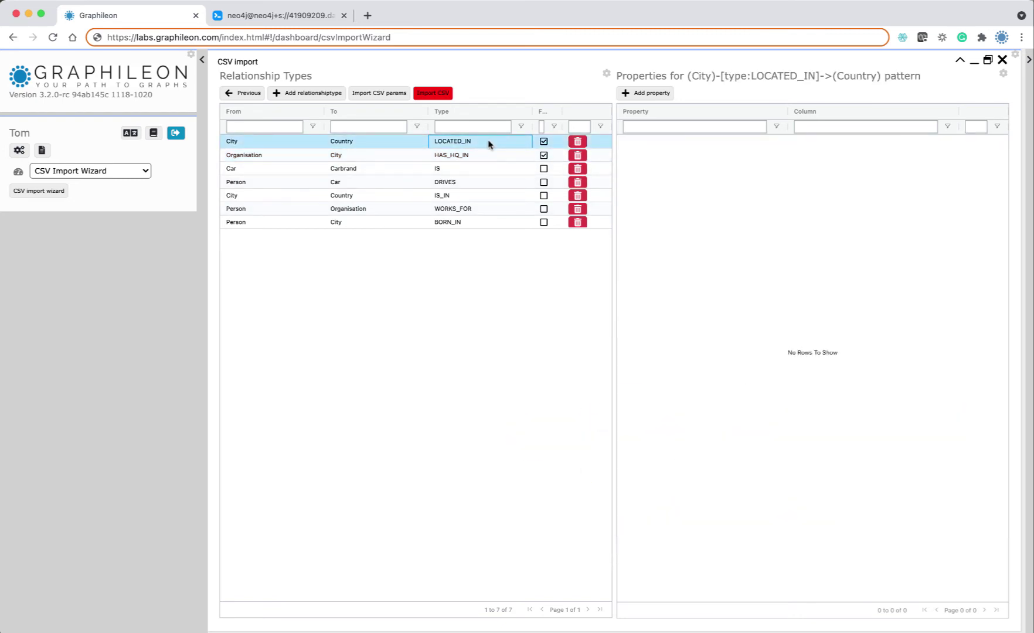
pyautogui.click(375, 209)
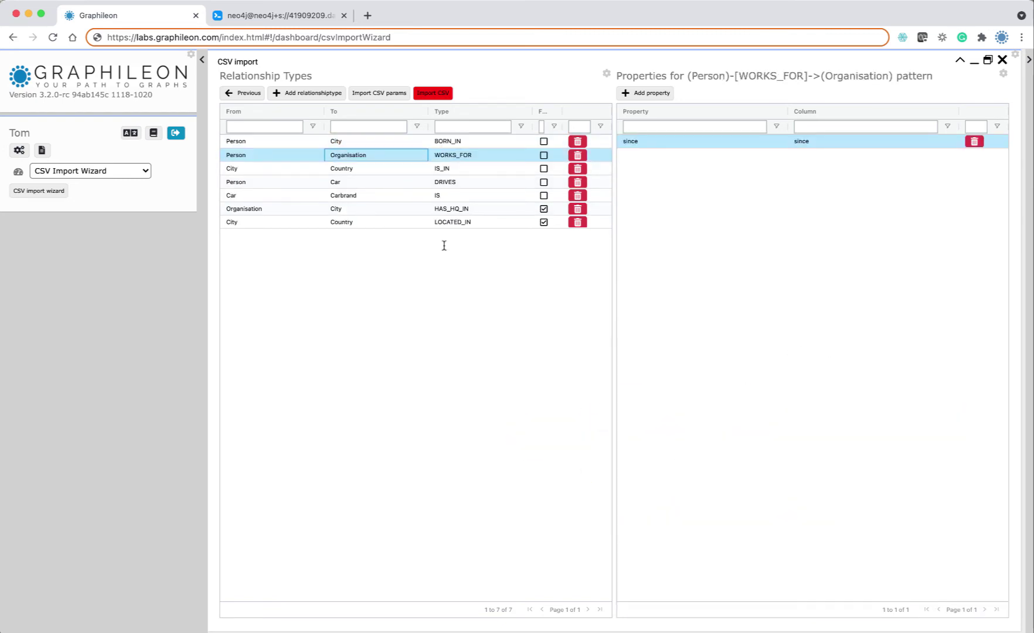
pyautogui.click(380, 94)
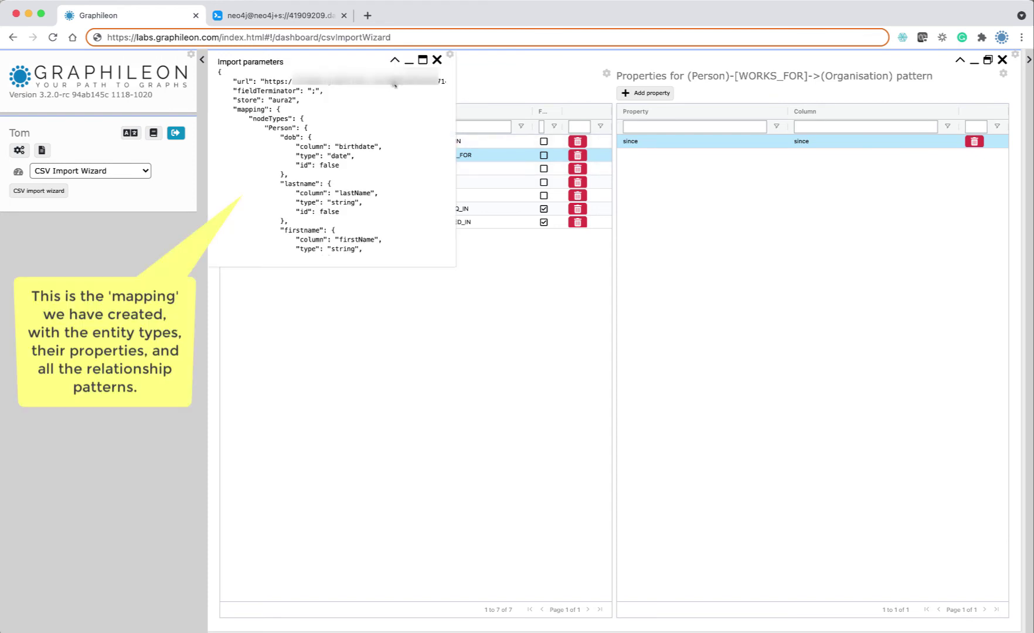
pyautogui.click(423, 61)
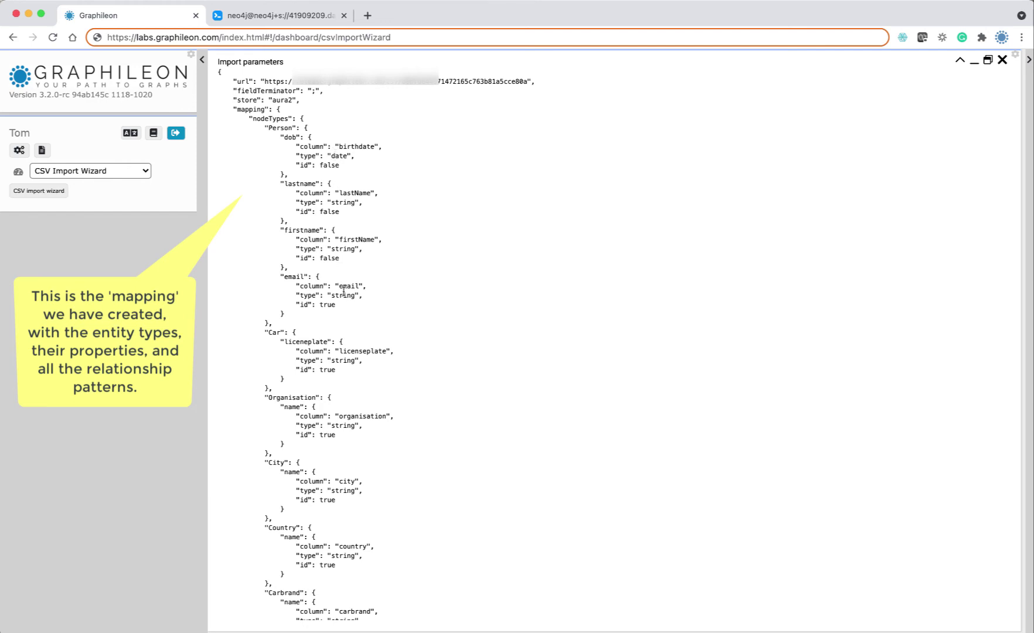
pyautogui.moveTo(343, 305); pyautogui.dragTo(292, 302)
pyautogui.scroll(-6, 315, 295)
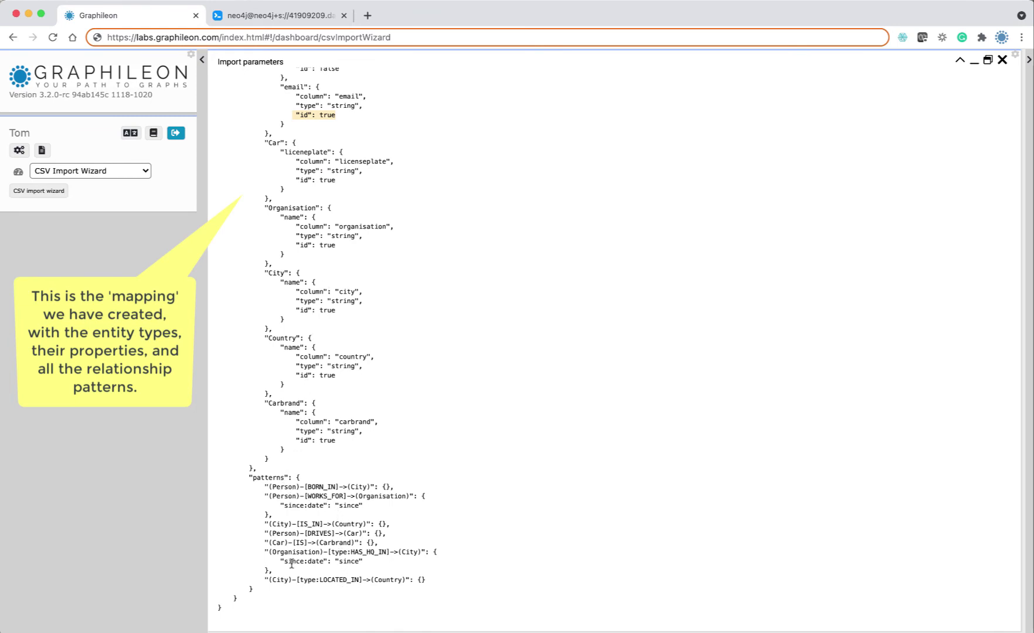
pyautogui.click(1002, 60)
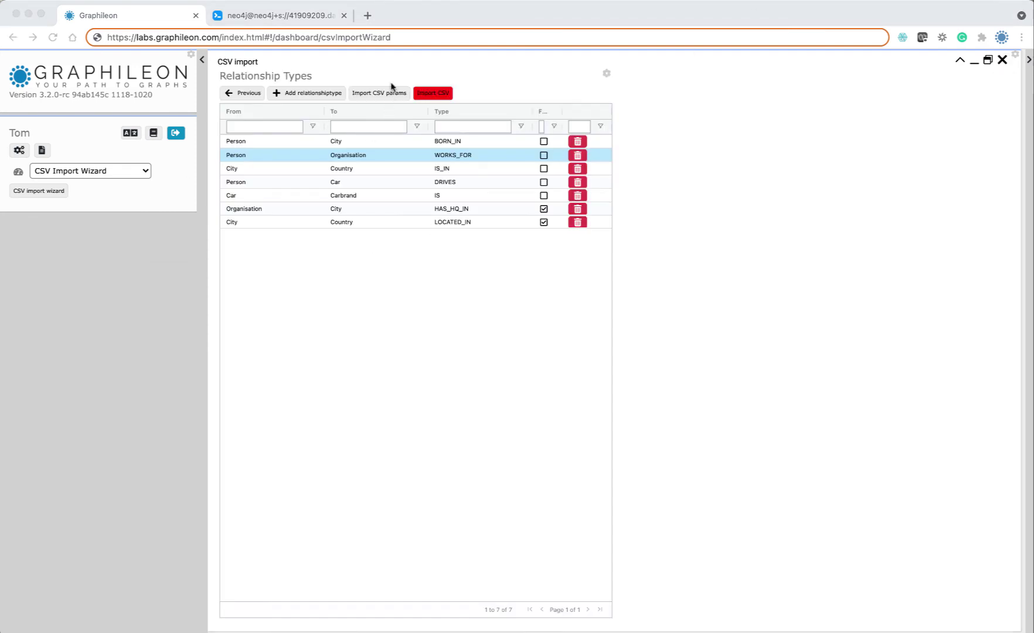
# - Run the CSV import to completion, then switch to the Neo4j Browser tab
pyautogui.click(399, 80)
pyautogui.click(435, 96)
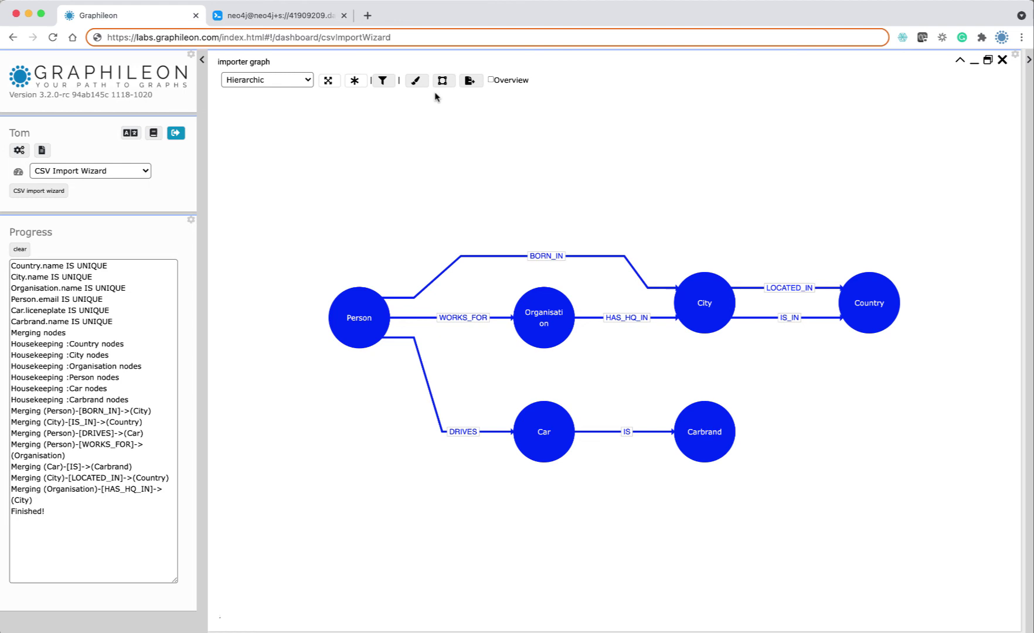
pyautogui.click(296, 17)
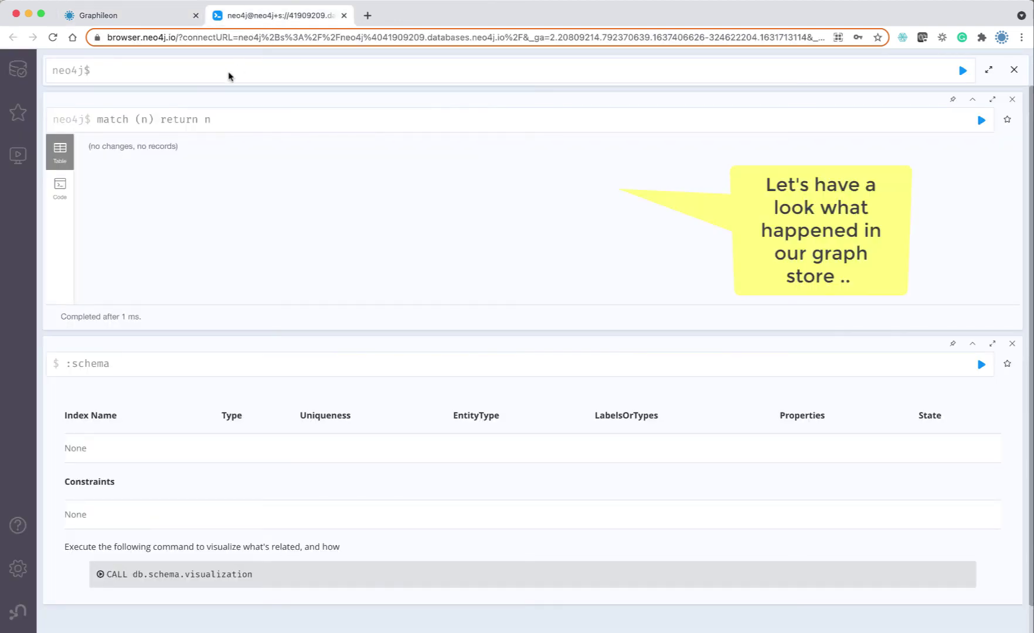
# - Rerun match (n) return n as an enlarged graph and inspect the unconnected Person and Volvo nodes
pyautogui.click(981, 120)
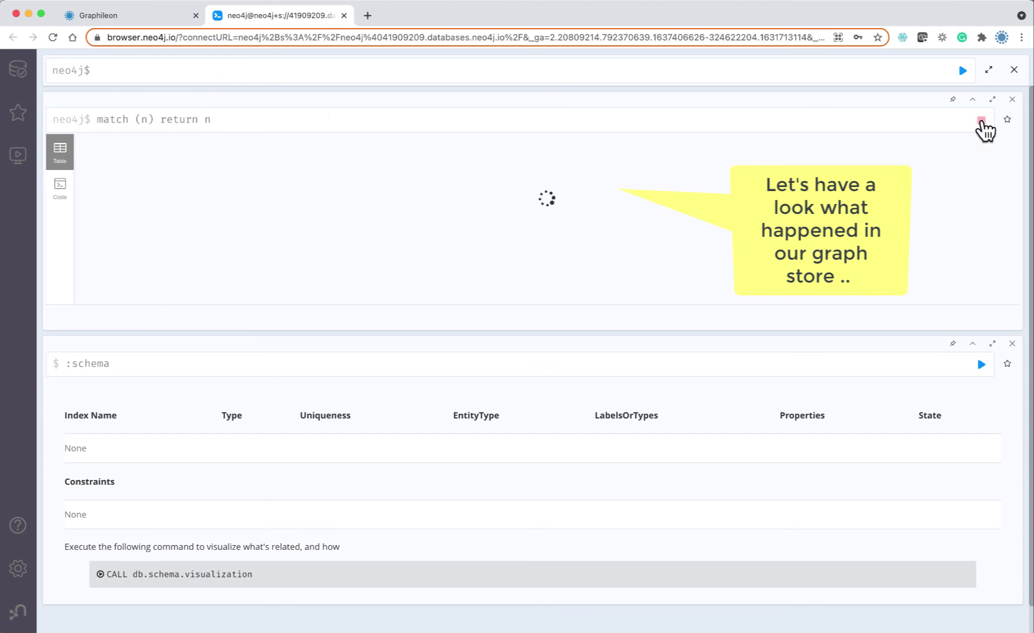
pyautogui.click(60, 154)
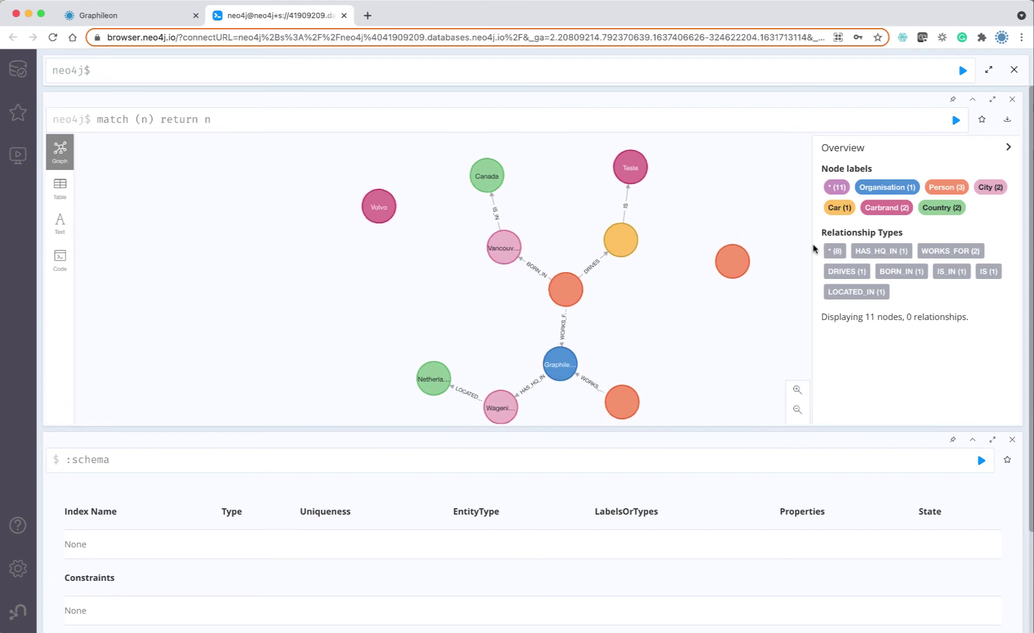
pyautogui.click(992, 99)
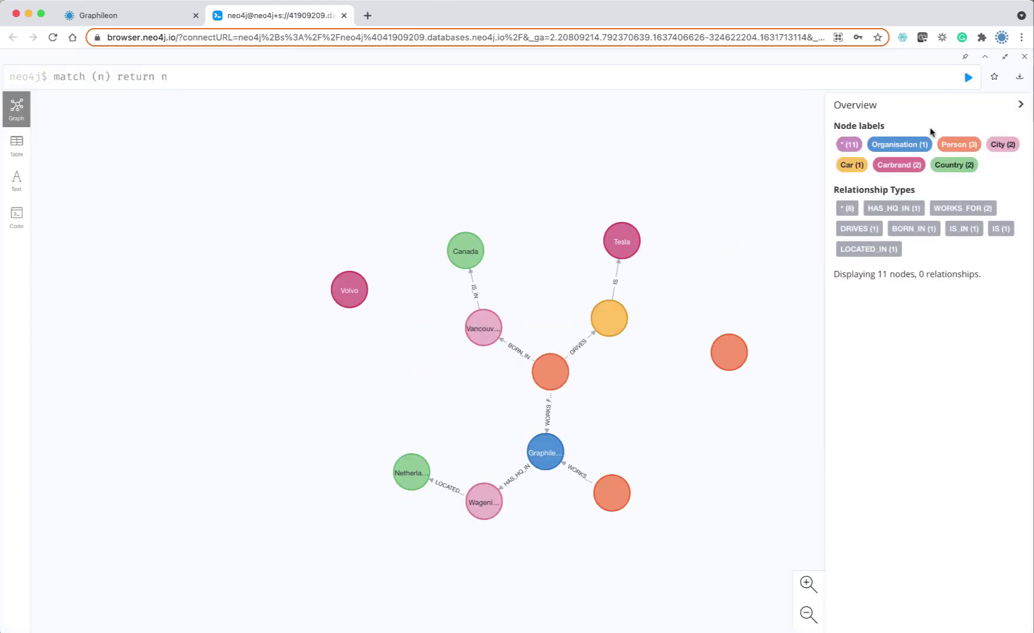
pyautogui.click(729, 355)
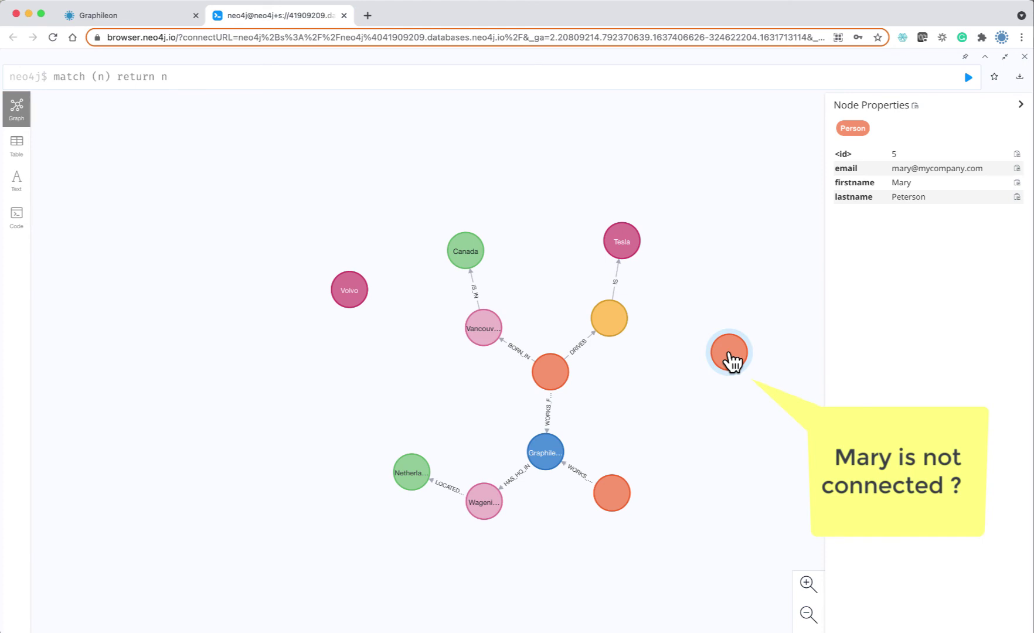
pyautogui.click(352, 299)
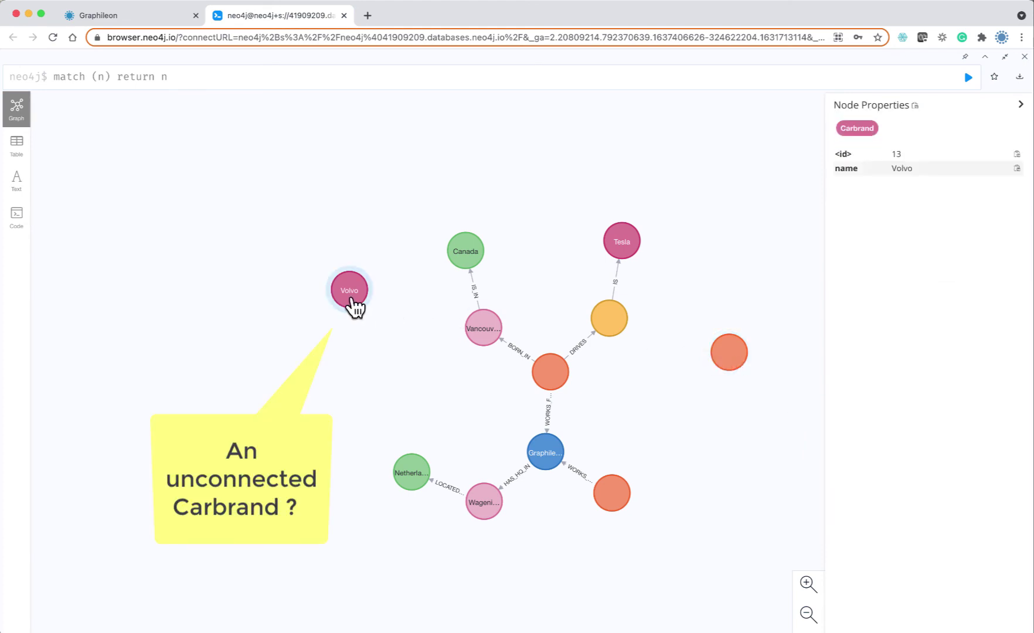
pyautogui.click(438, 318)
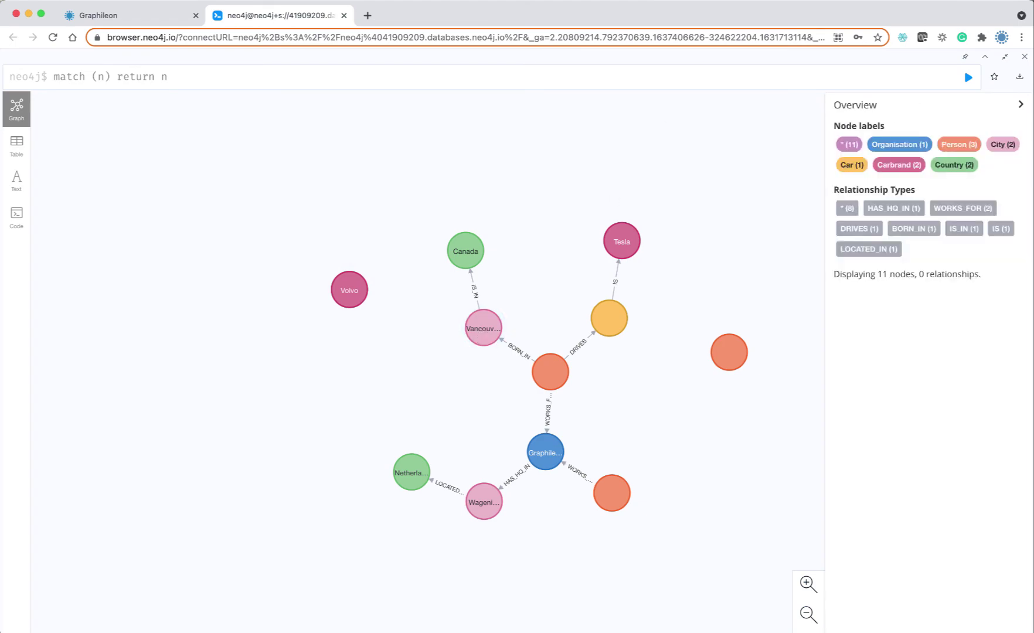
# - In row 4 of test002, enter licenseplate VO-LV-99, organisation Hikma and since 2017-11-03
pyautogui.press('super+Tab')
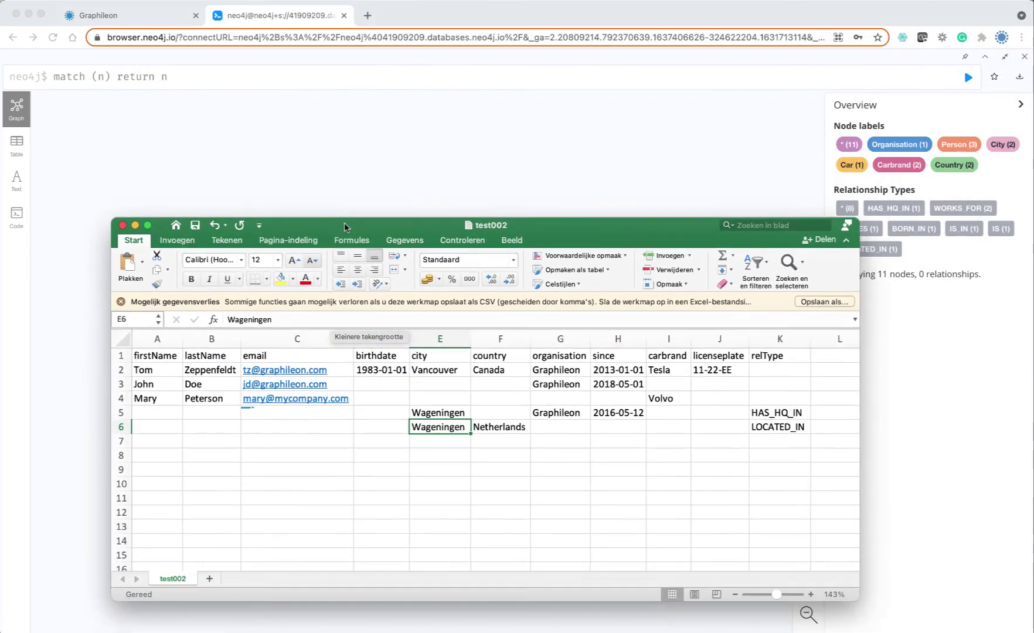
pyautogui.moveTo(345, 227); pyautogui.dragTo(339, 151)
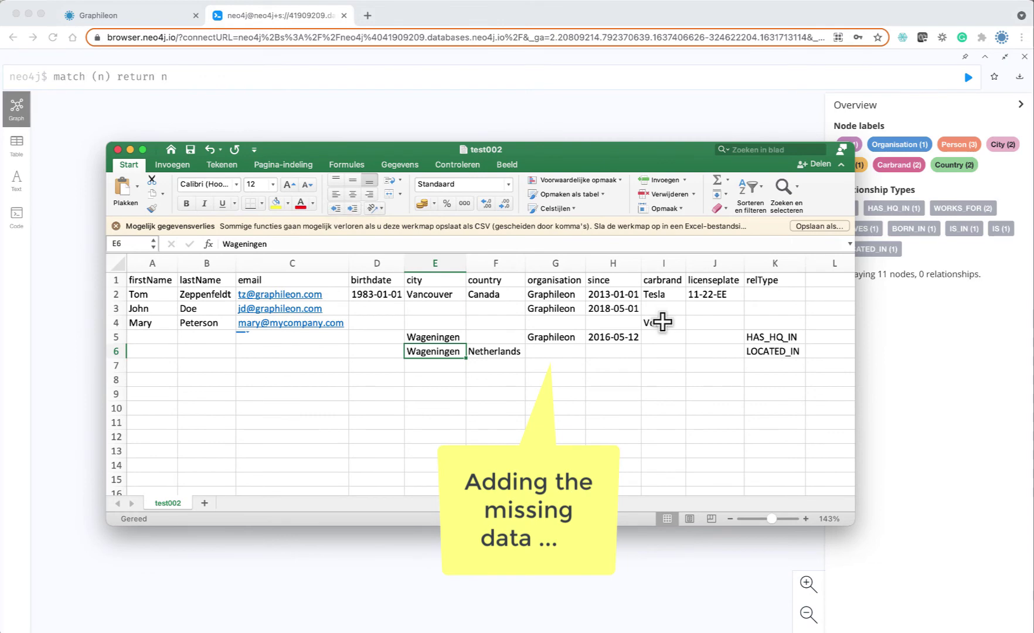
pyautogui.click(709, 323)
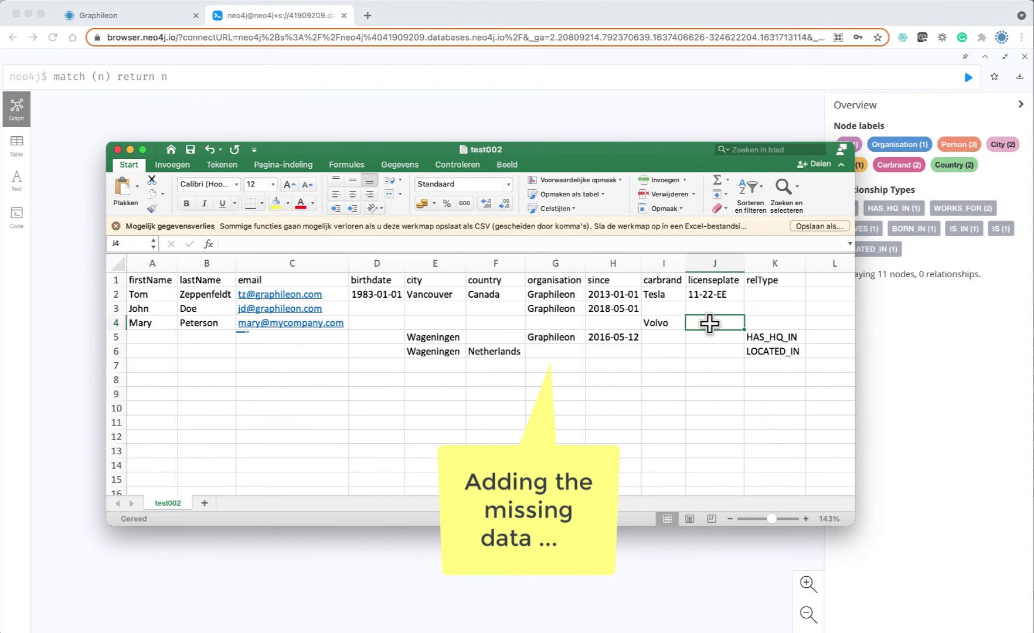
pyautogui.write('VO-LV')
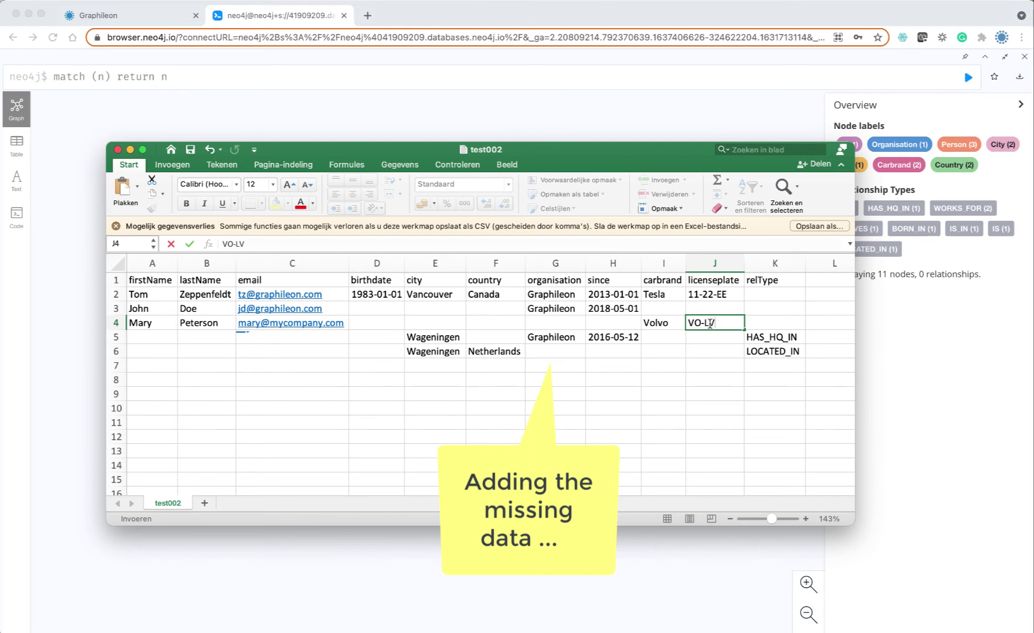
pyautogui.write('-99')
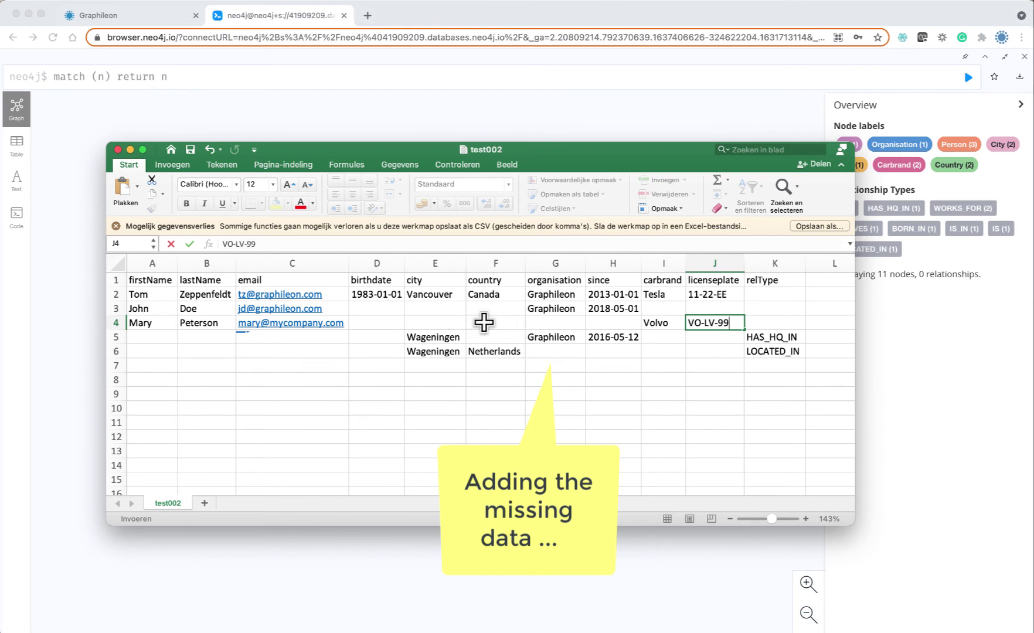
pyautogui.click(534, 322)
pyautogui.write('Hikma')
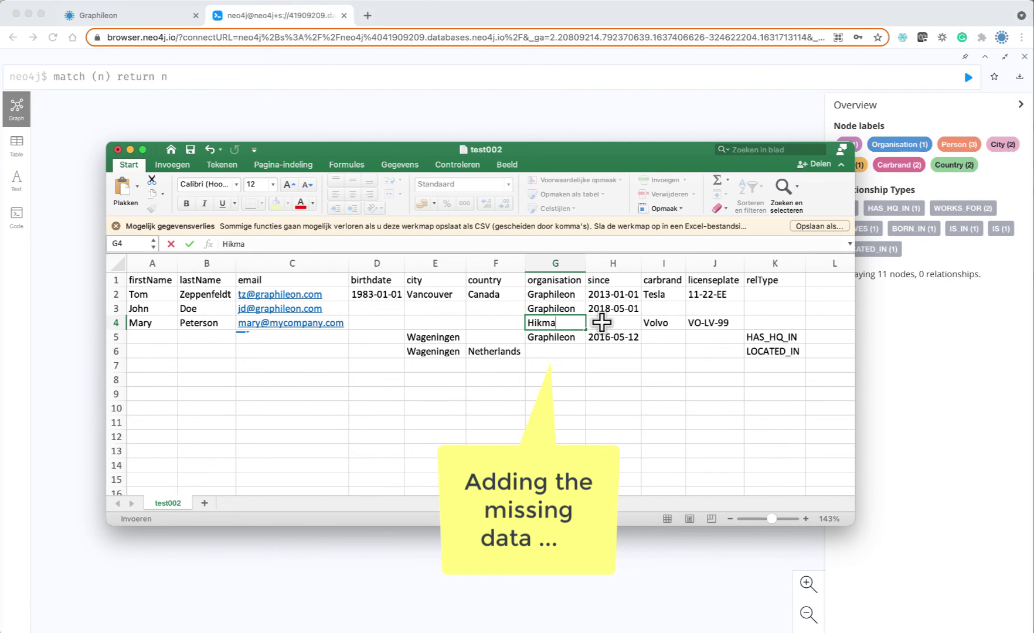
pyautogui.click(601, 322)
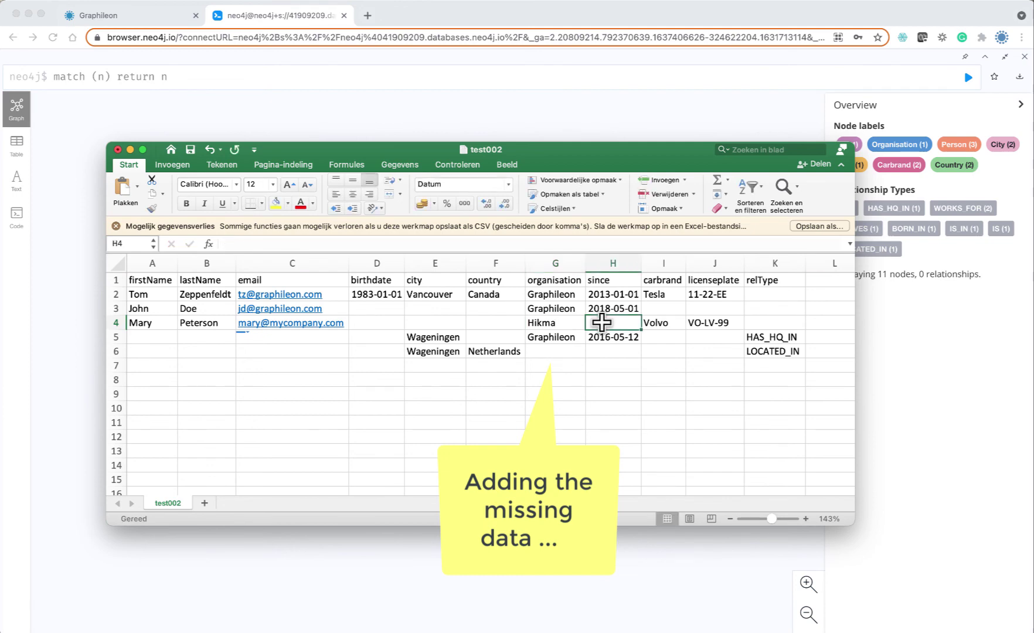
pyautogui.write('2017-11')
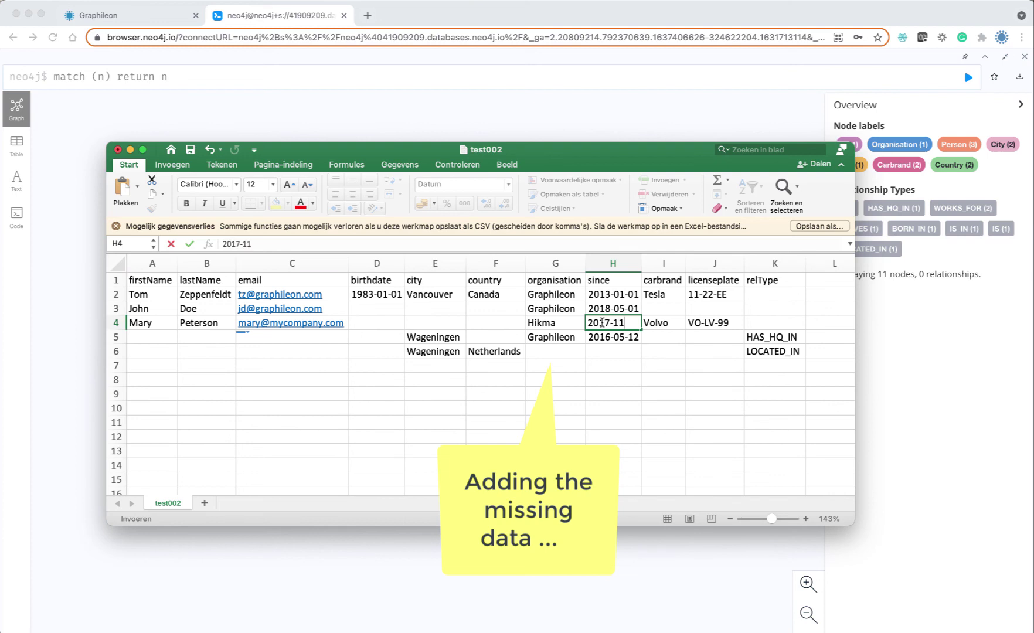
pyautogui.write('-03')
pyautogui.press('Return')
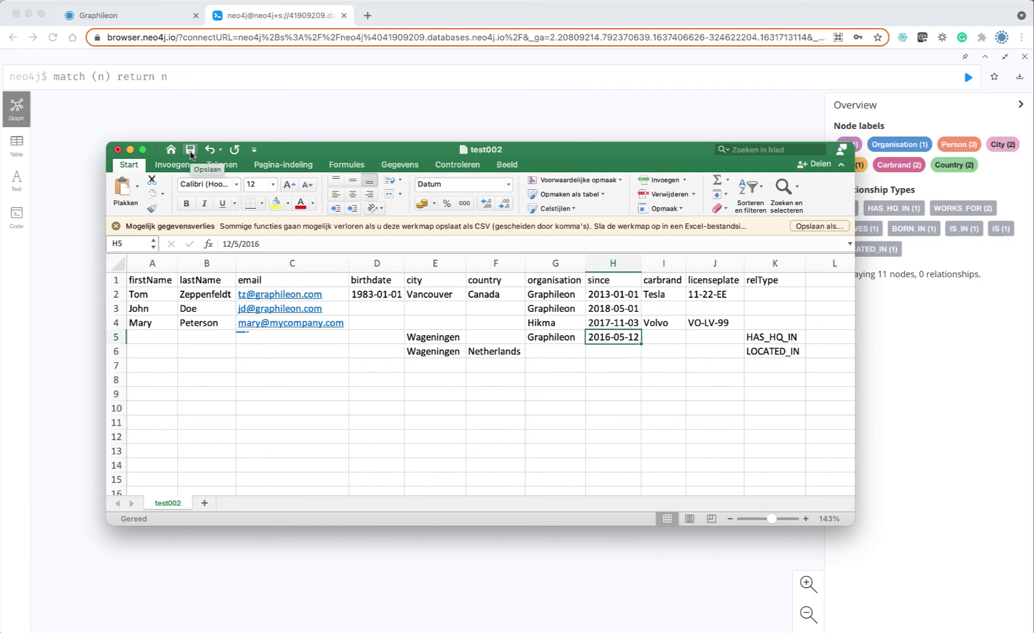
# - Save the test002 workbook and hide Excel
pyautogui.click(191, 151)
pyautogui.click(190, 151)
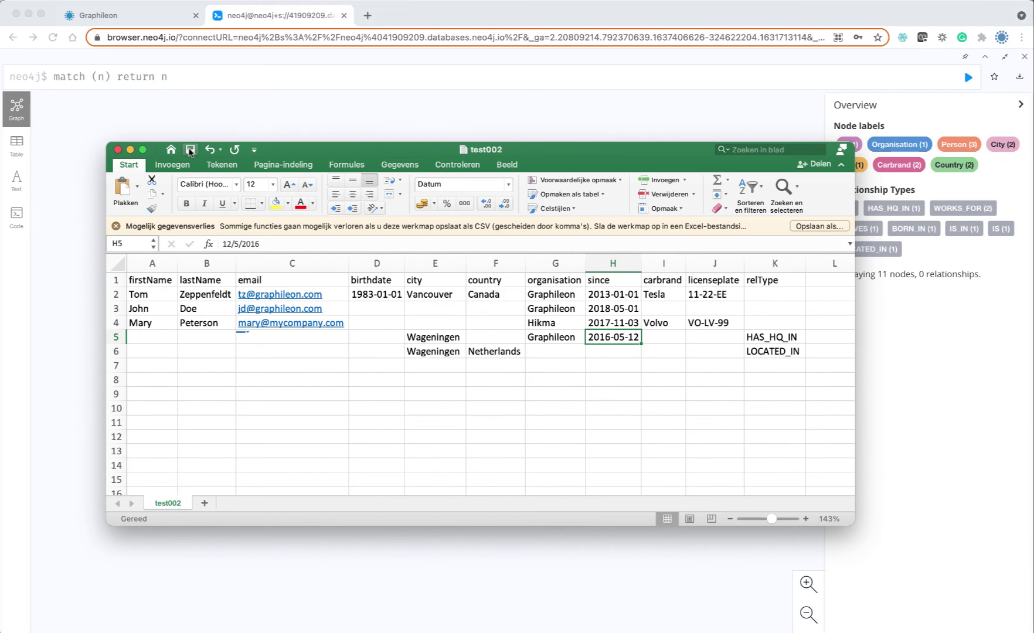
pyautogui.press('super+Tab')
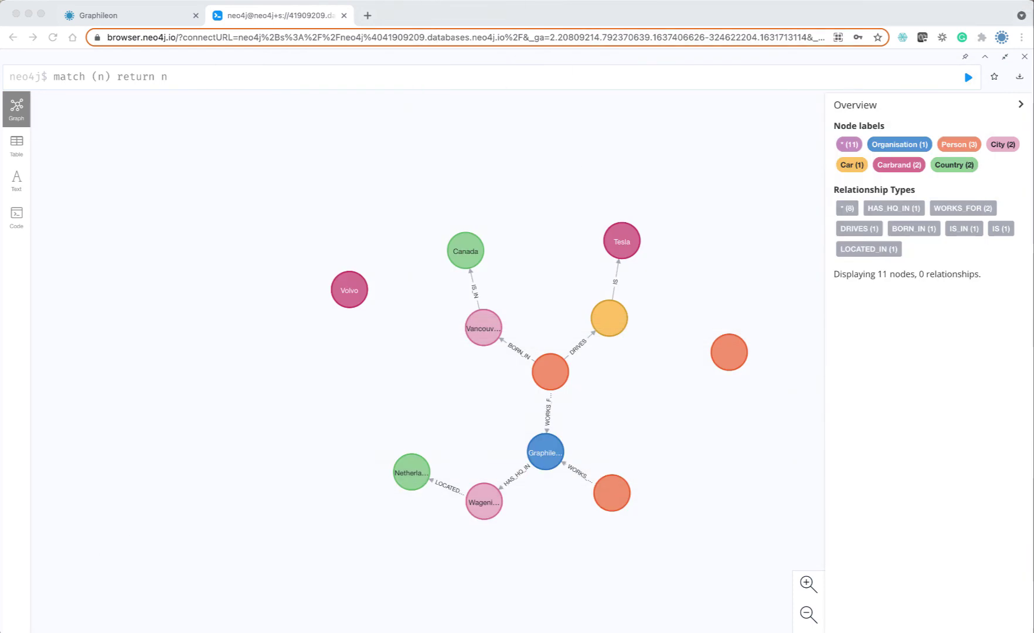
# - Close the importer graph, step back to the file page and reload test002.csv
pyautogui.click(156, 17)
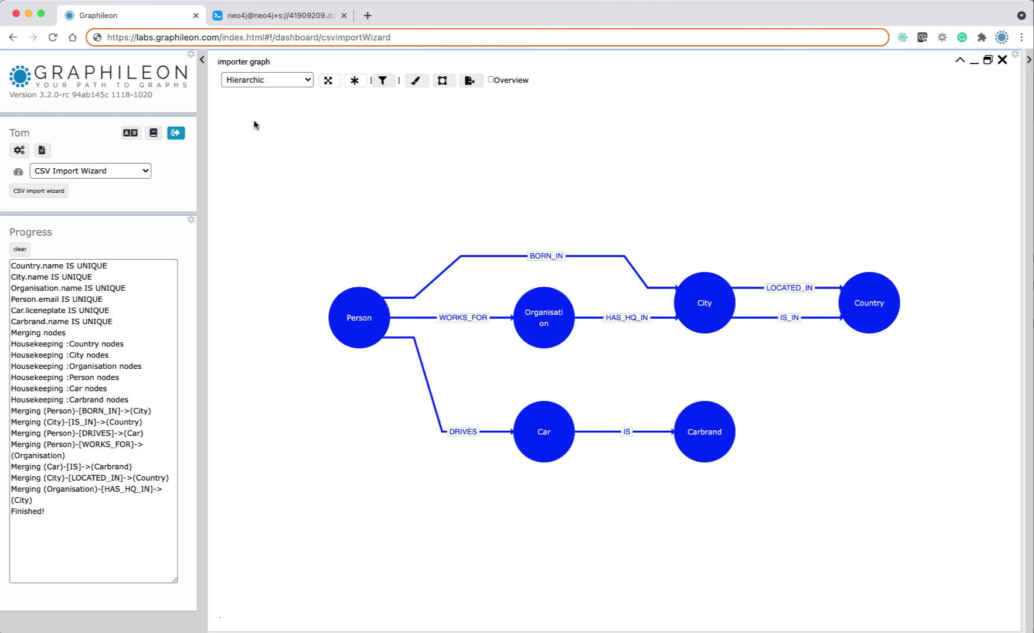
pyautogui.click(1002, 60)
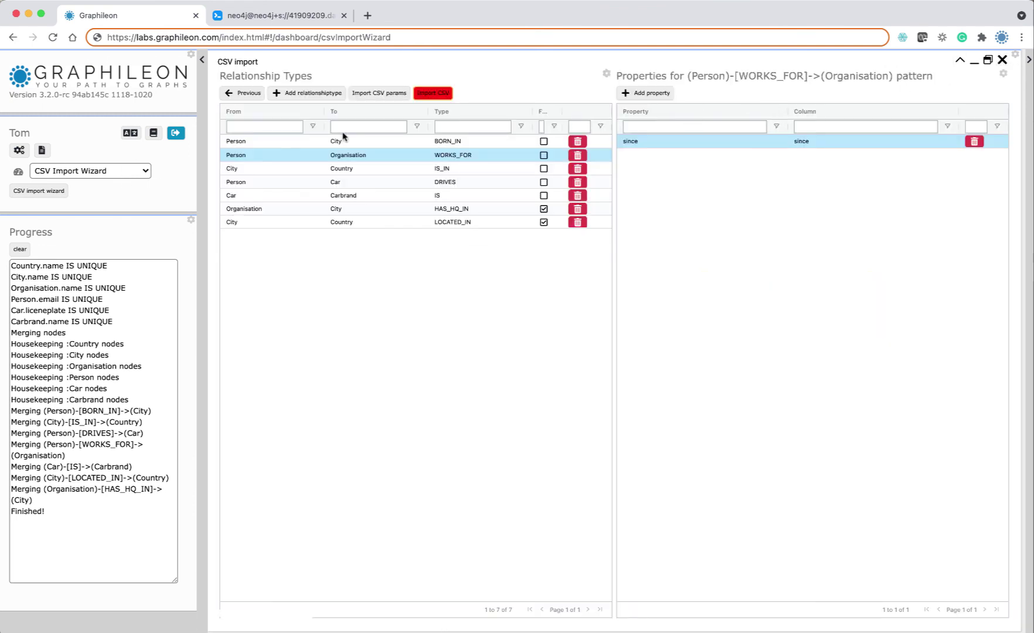
pyautogui.click(248, 94)
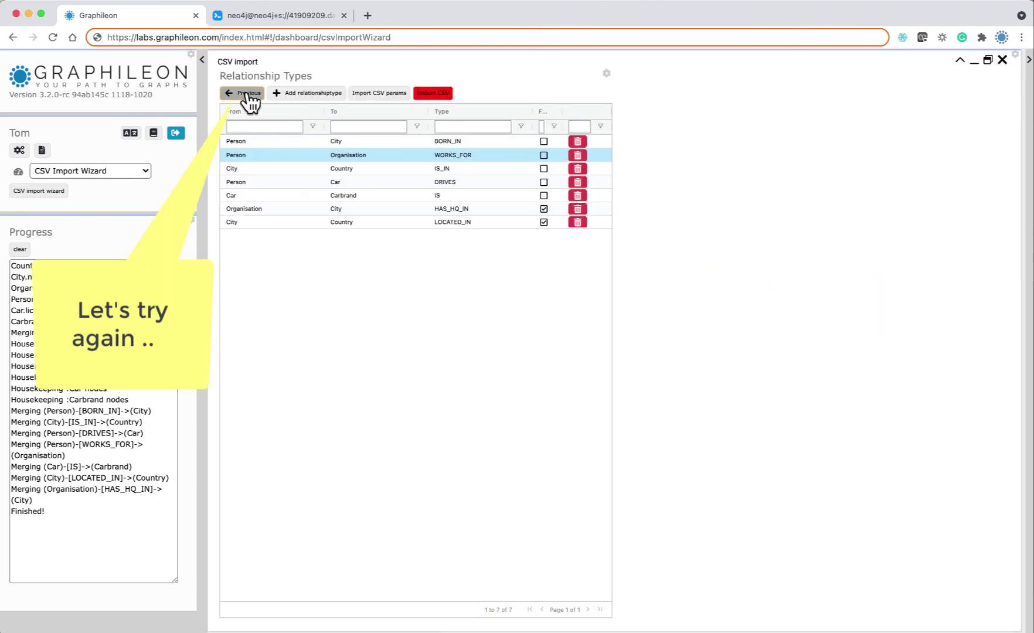
pyautogui.click(248, 94)
pyautogui.click(247, 95)
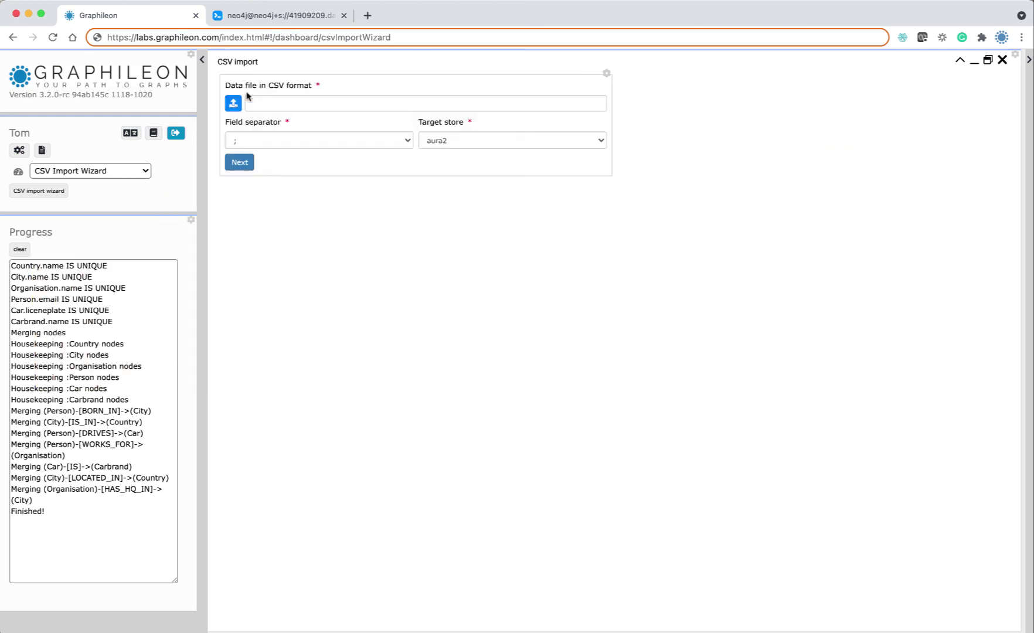
pyautogui.click(234, 105)
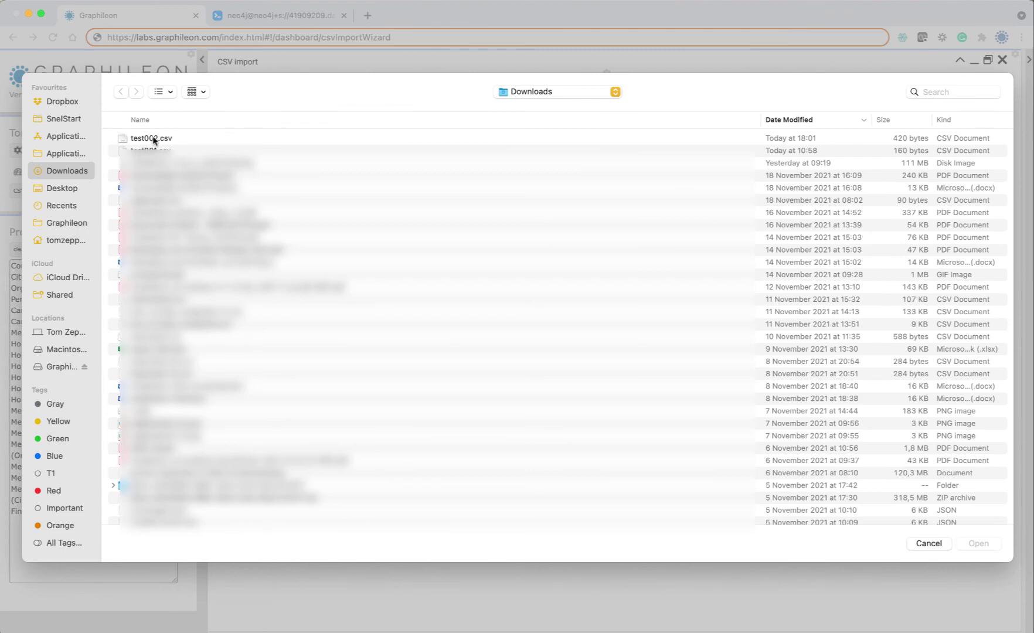
pyautogui.doubleClick(154, 138)
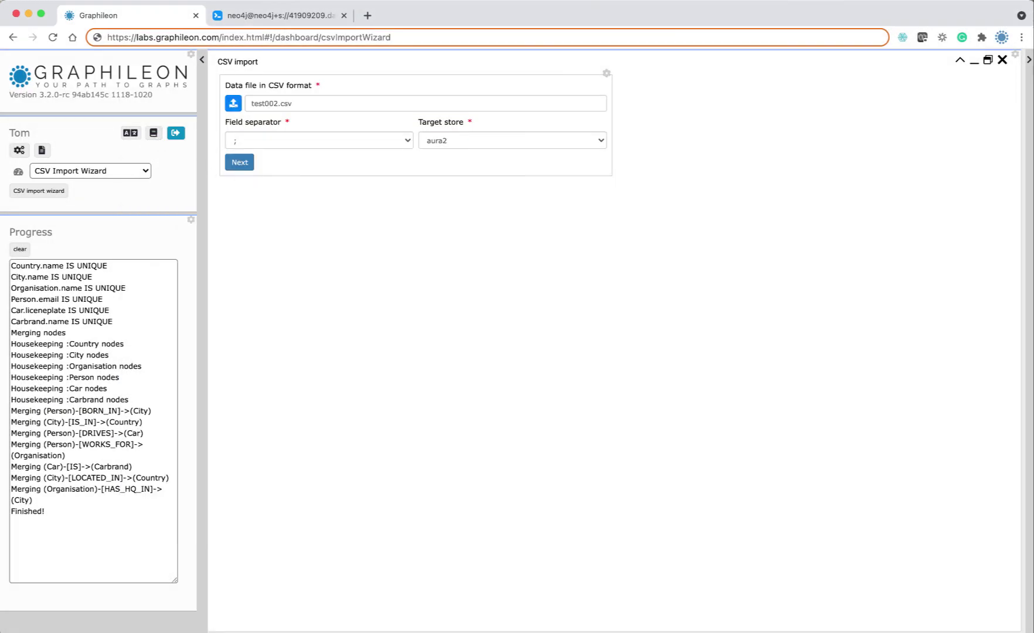
# - Advance through Column Types and Entity Types to the Relationship Types step
pyautogui.click(240, 163)
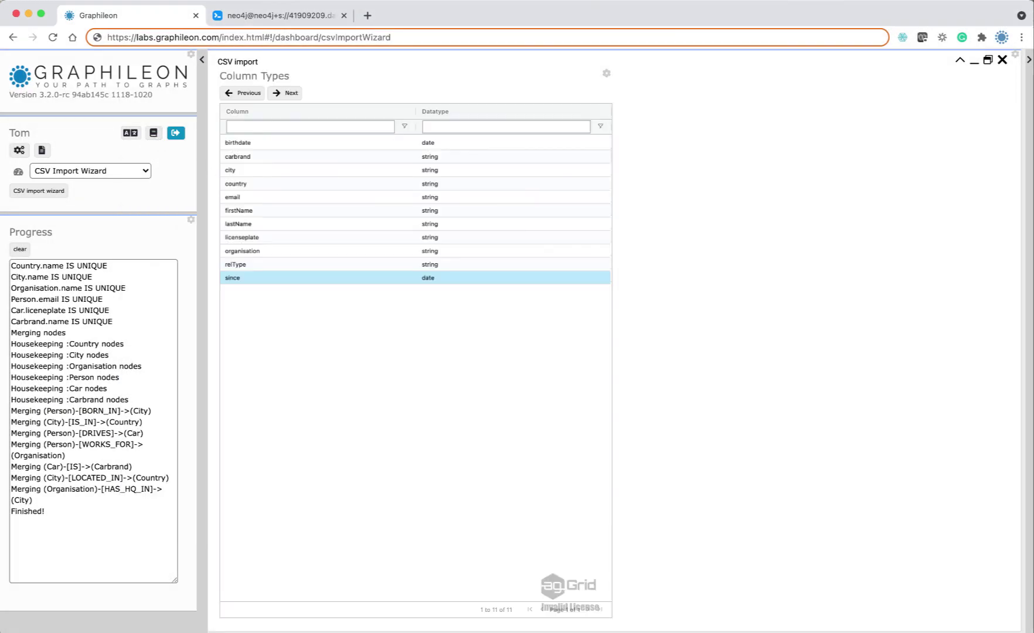
pyautogui.click(292, 94)
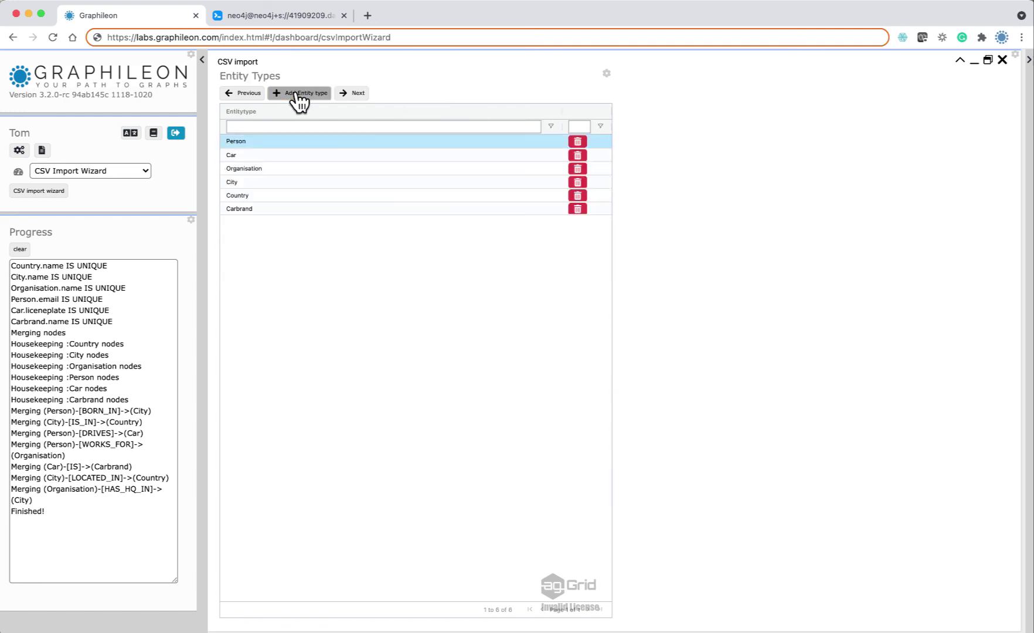
pyautogui.click(351, 93)
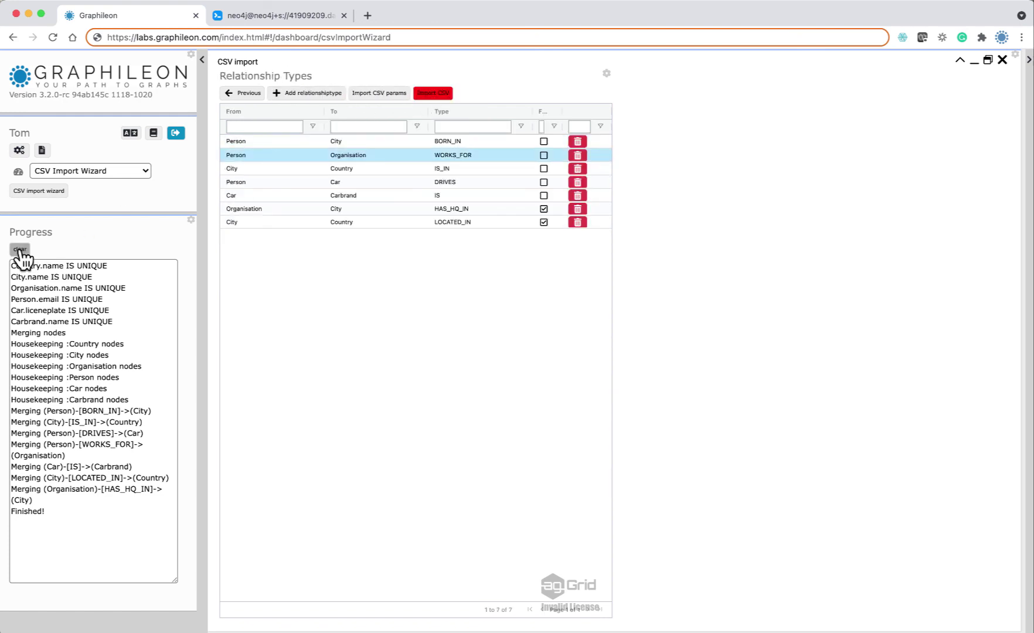
# - Clear the progress log and re-import the edited test002.csv
pyautogui.click(20, 249)
pyautogui.click(436, 95)
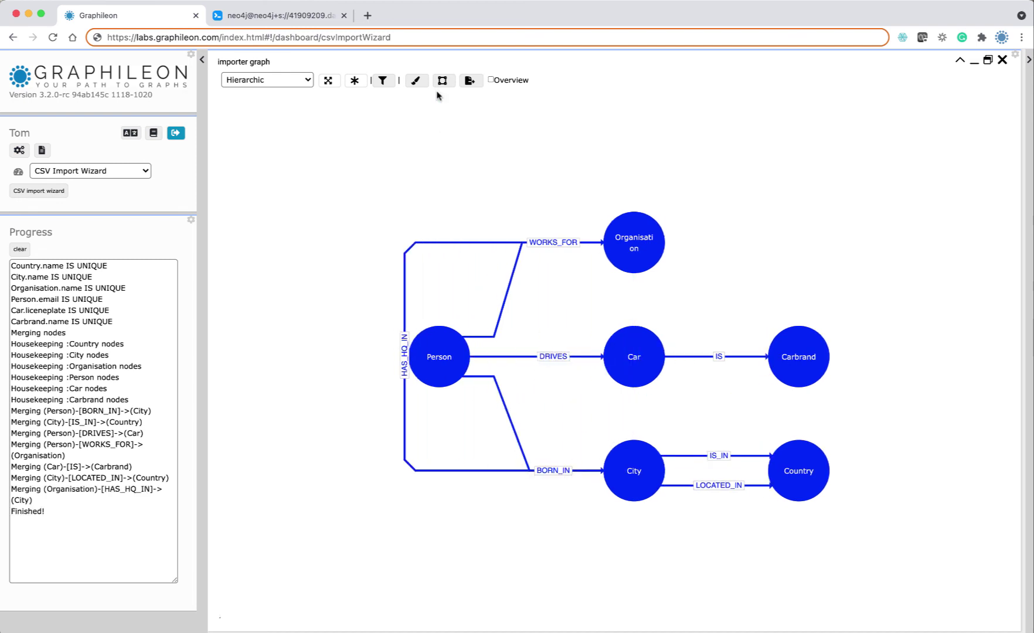
# - Rerun the query in Neo4j Browser, inspect the new Person and Car nodes, then return to Graphileon
pyautogui.click(303, 17)
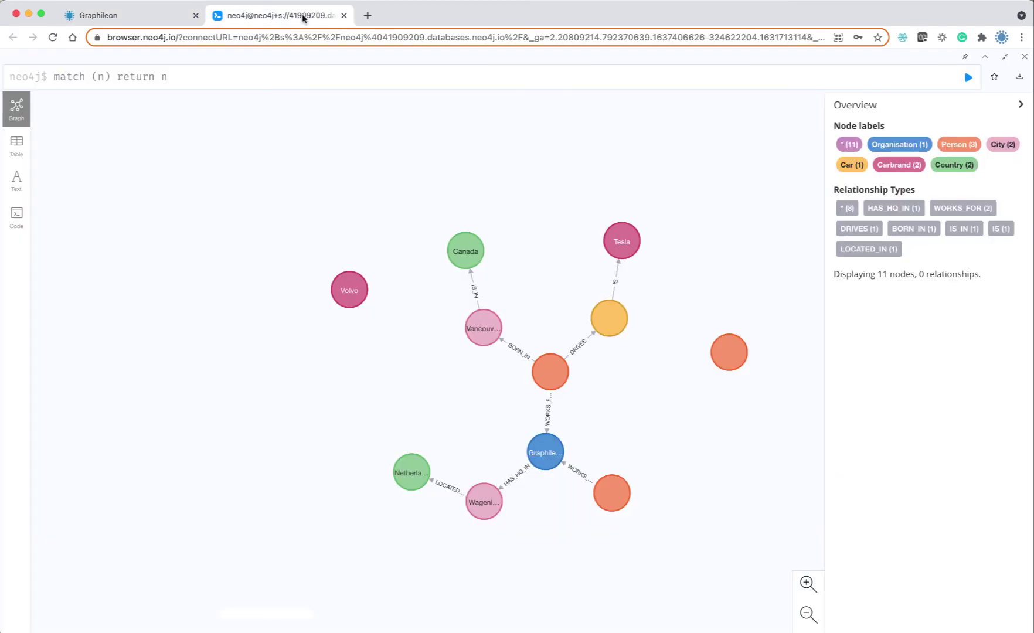
pyautogui.click(967, 78)
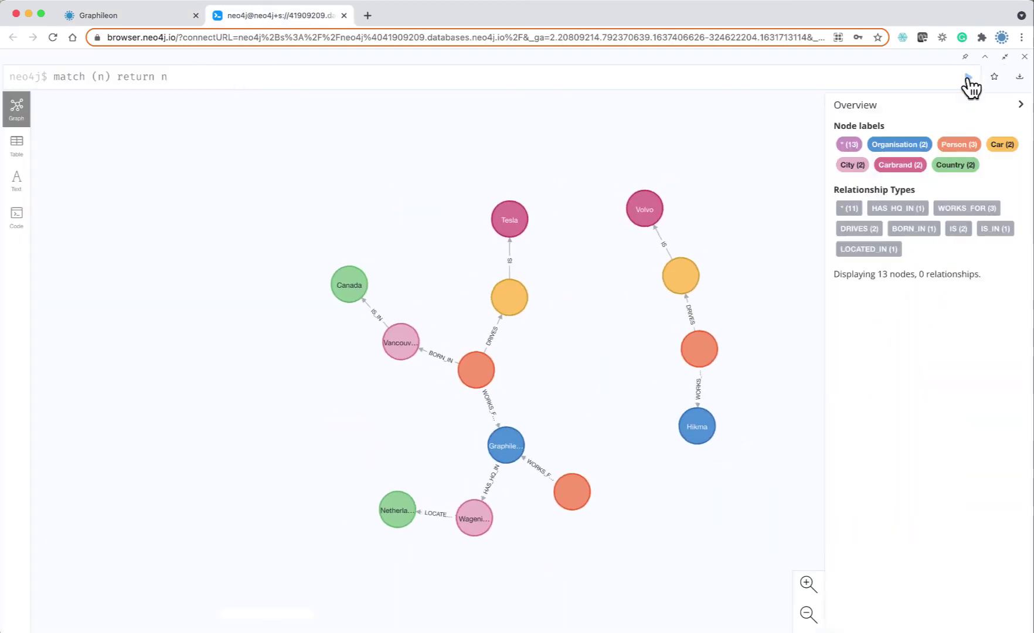
pyautogui.click(699, 352)
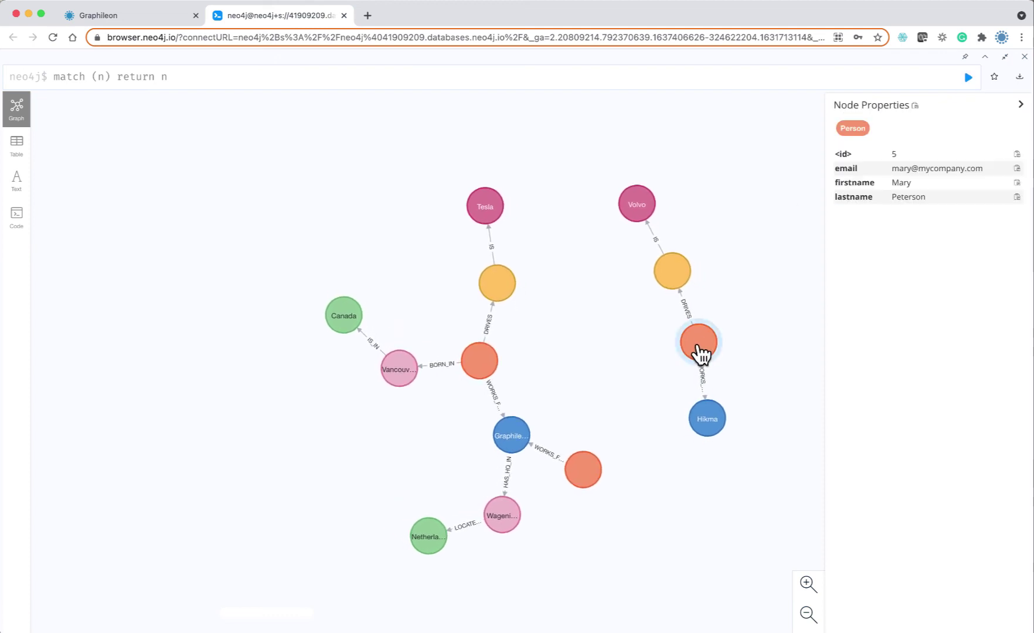
pyautogui.click(675, 280)
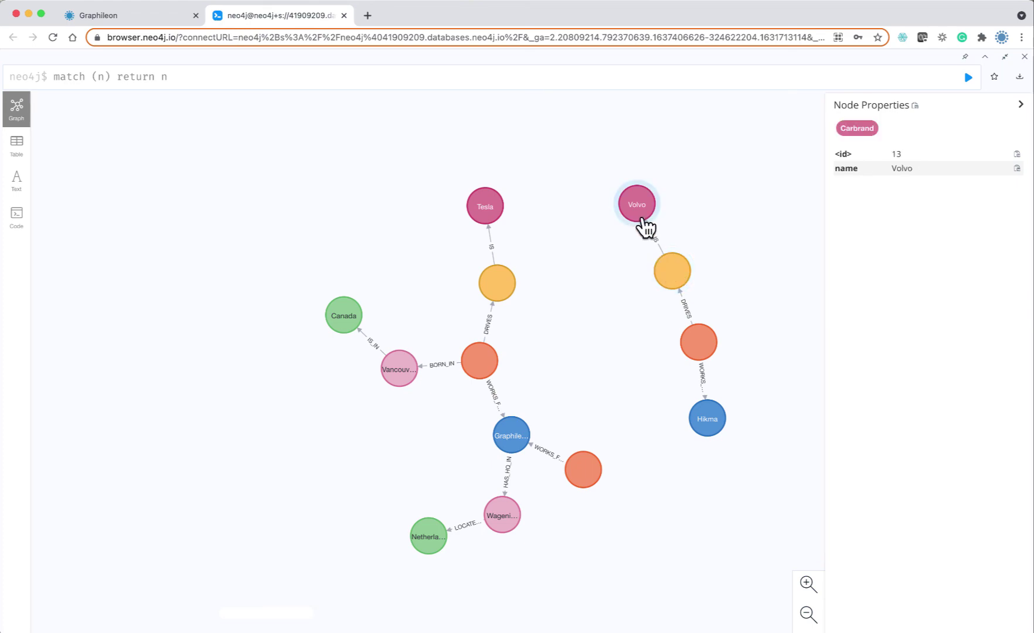
pyautogui.click(174, 18)
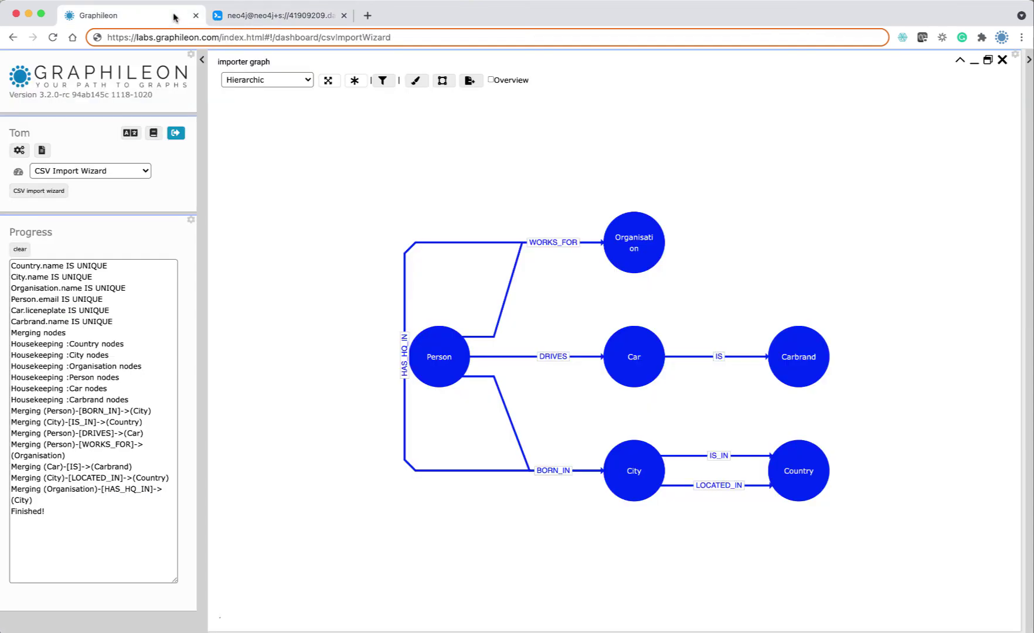